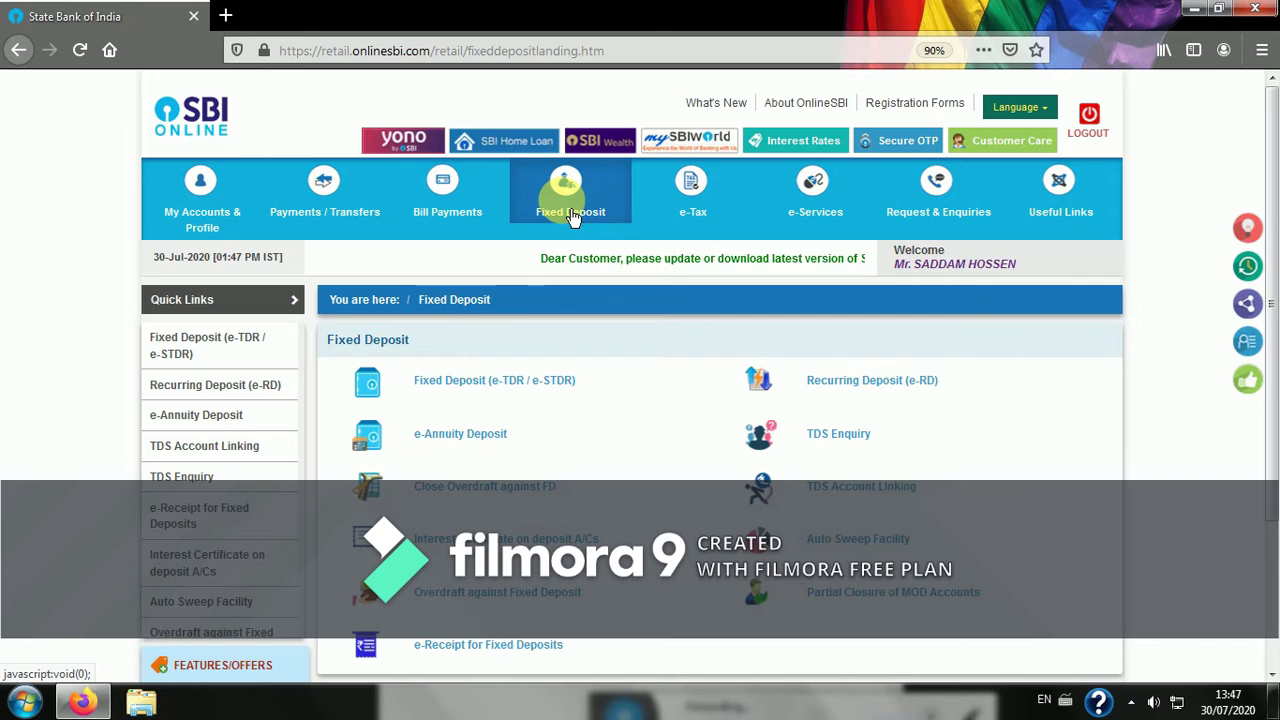
Step: Open the Recurring Deposit (e-RD) service under Fixed Deposit and proceed with the e-RD deposit type
{"action": "left_click", "coordinate": [573, 218]}
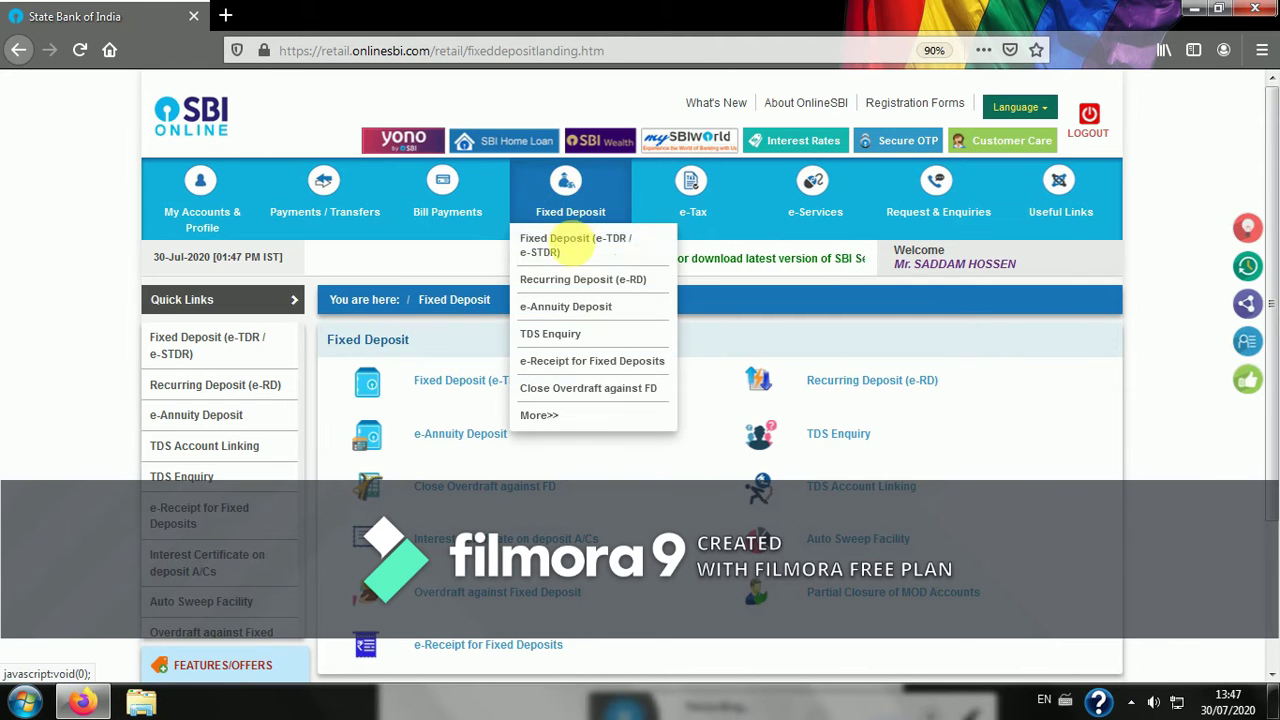
{"action": "left_click", "coordinate": [577, 283]}
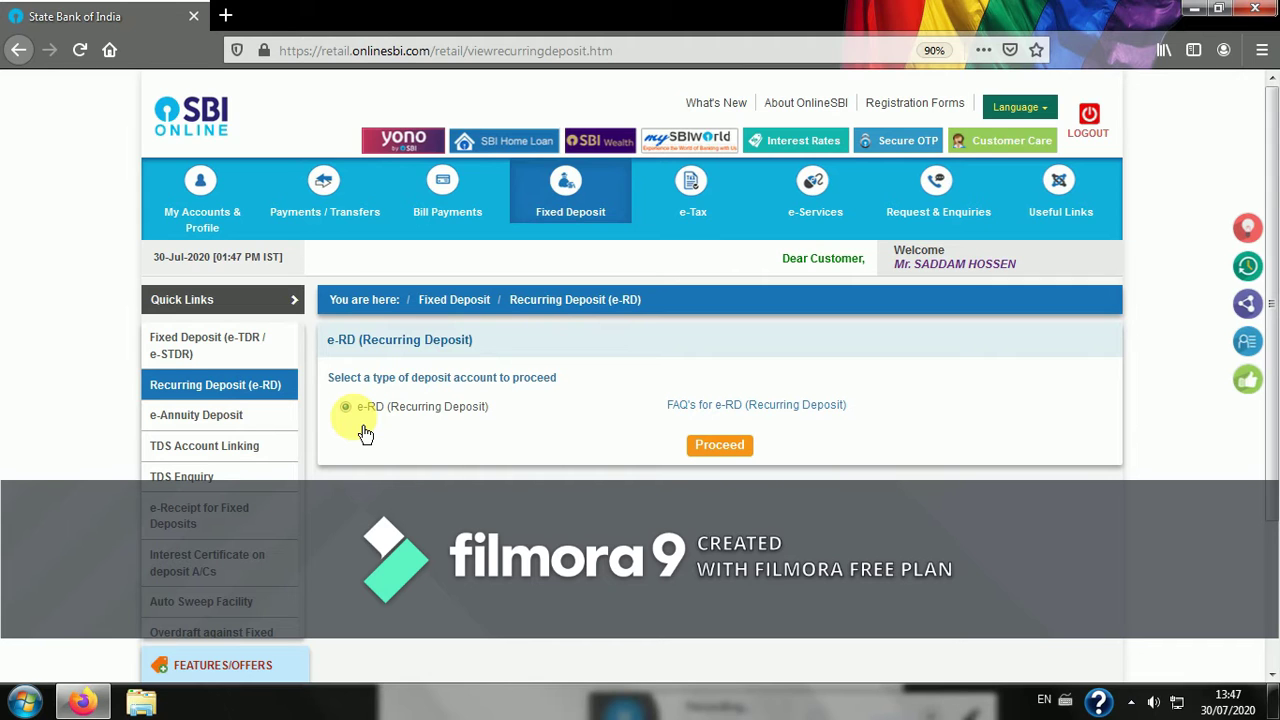
{"action": "left_click", "coordinate": [719, 445]}
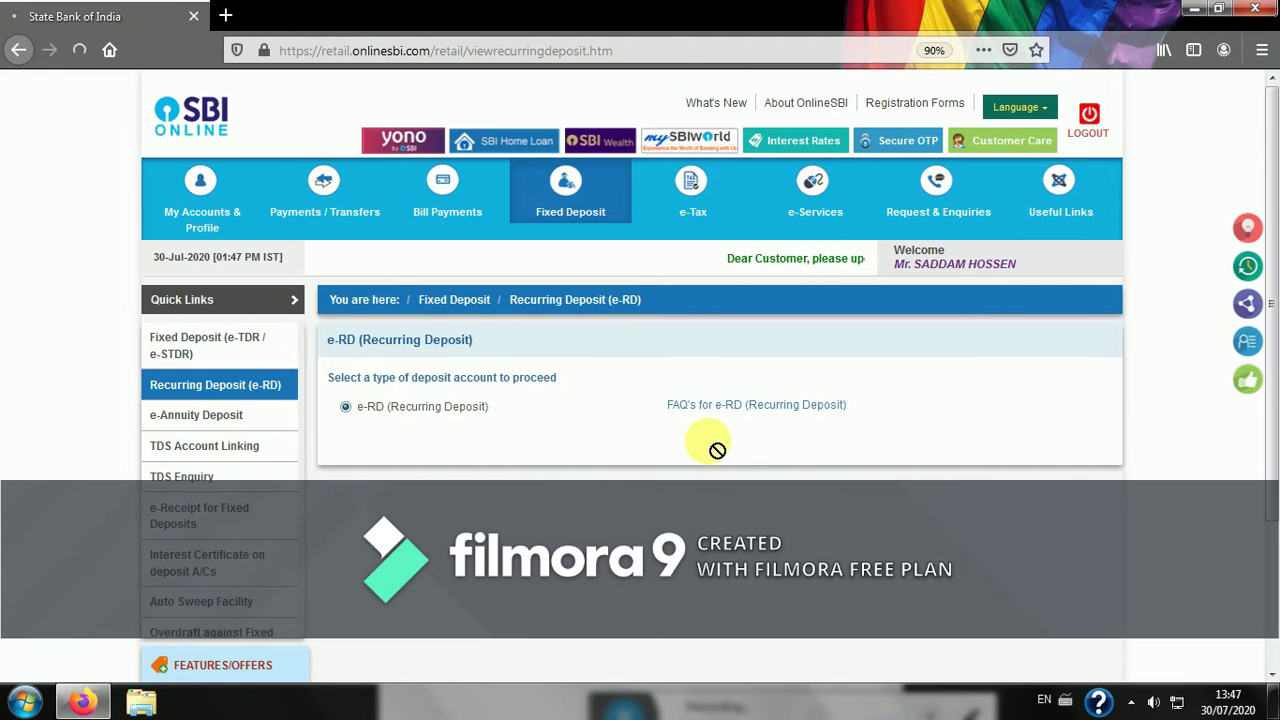
Step: Set the new recurring deposit's amount to 500 INR and its tenure to 01 year
{"action": "scroll", "coordinate": [640, 440], "scroll_direction": "down", "scroll_amount": 2}
{"action": "left_click", "coordinate": [566, 410]}
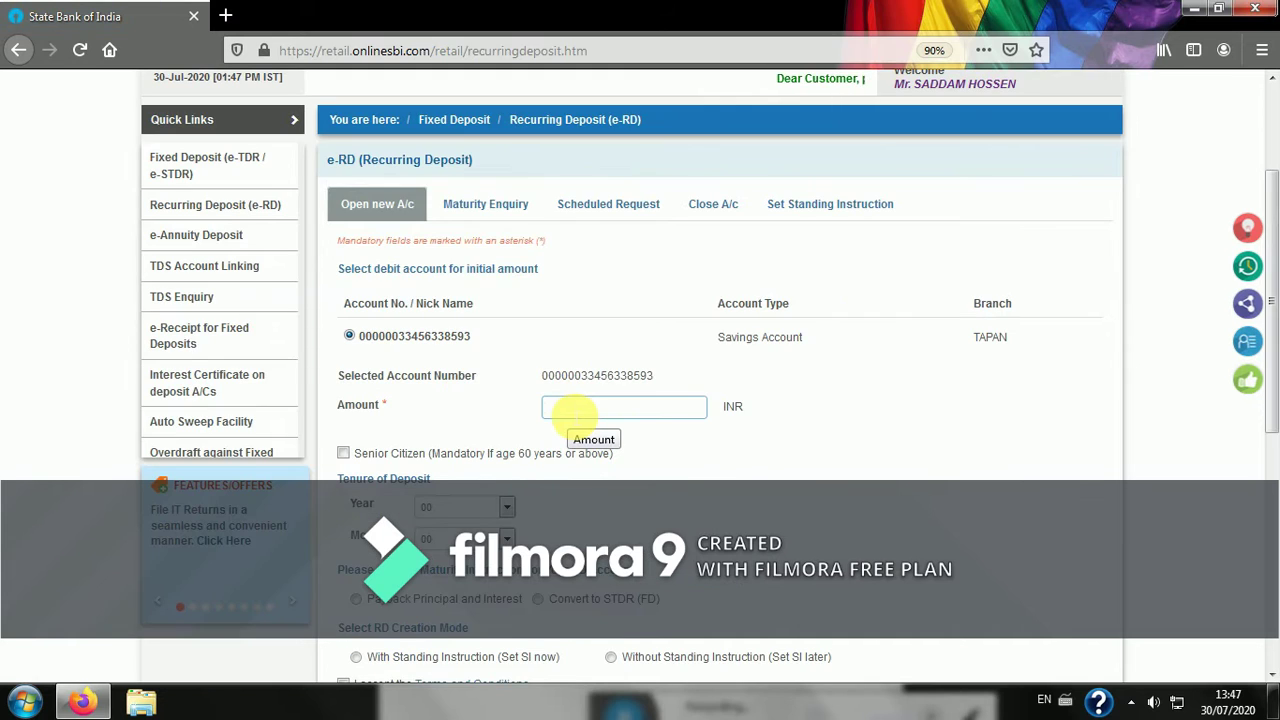
{"action": "type", "text": "500"}
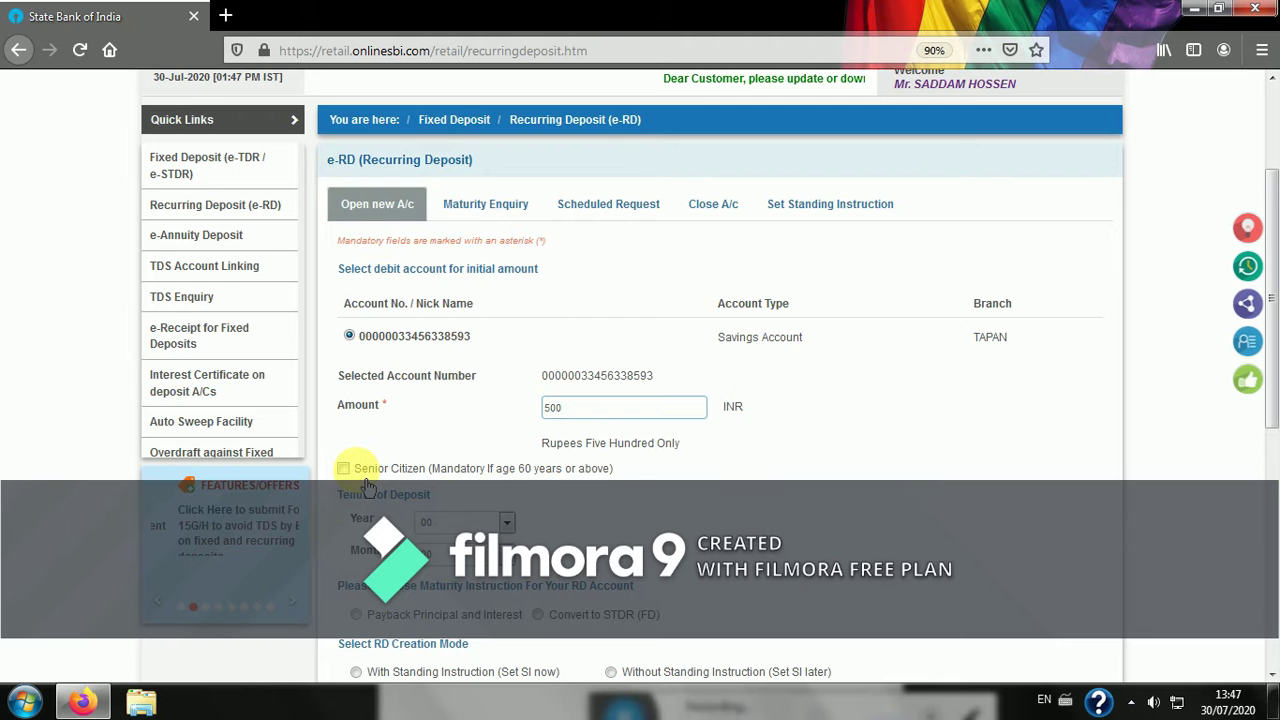
{"action": "scroll", "coordinate": [368, 487], "scroll_direction": "down", "scroll_amount": 3}
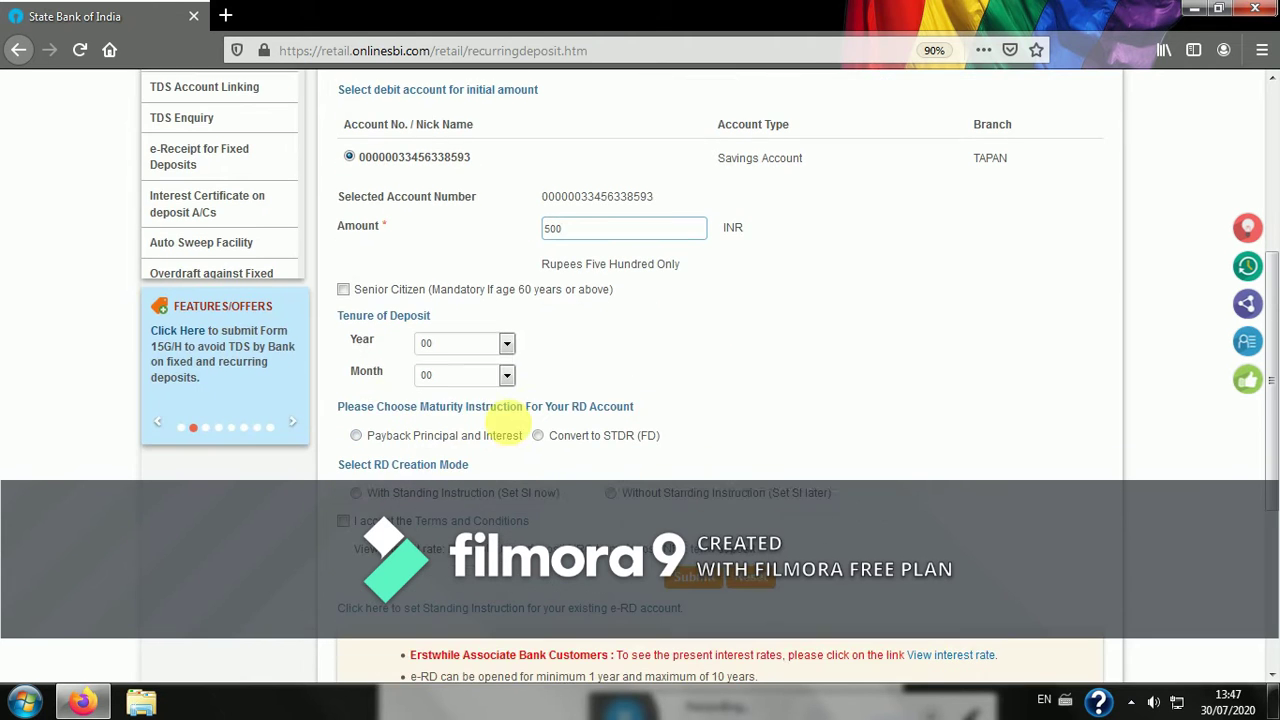
{"action": "left_click", "coordinate": [506, 343]}
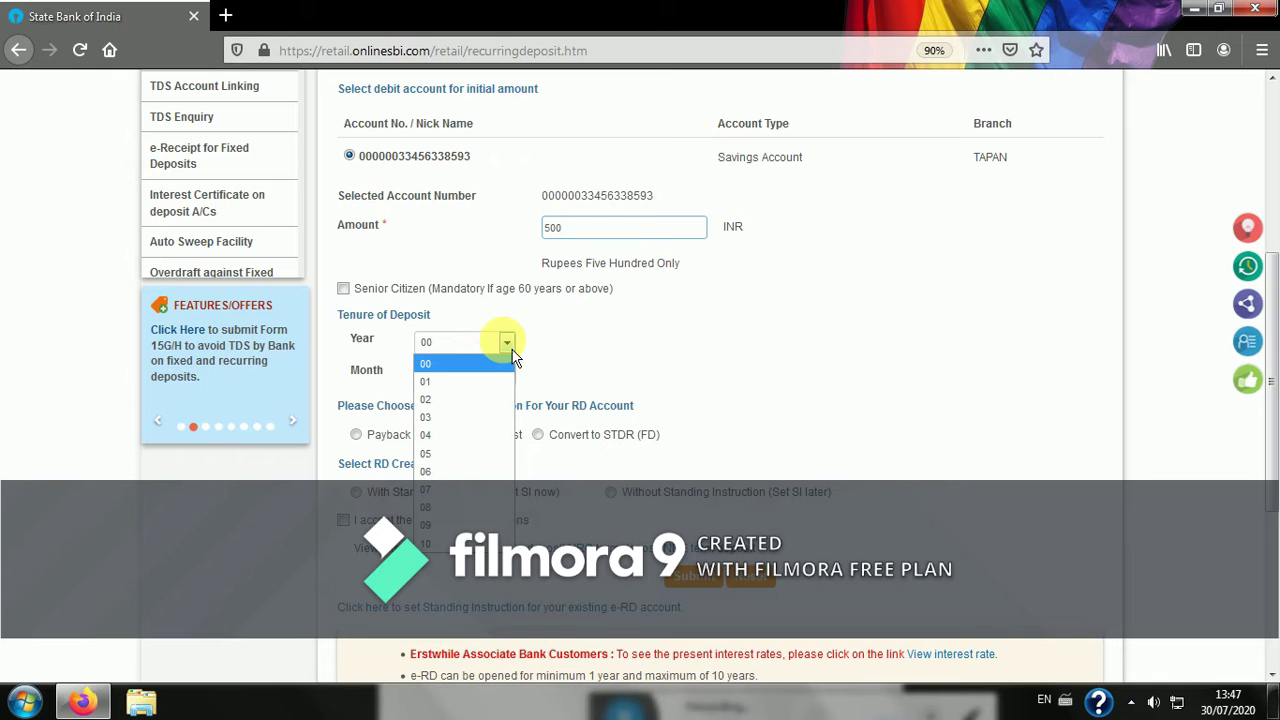
{"action": "left_click", "coordinate": [455, 381]}
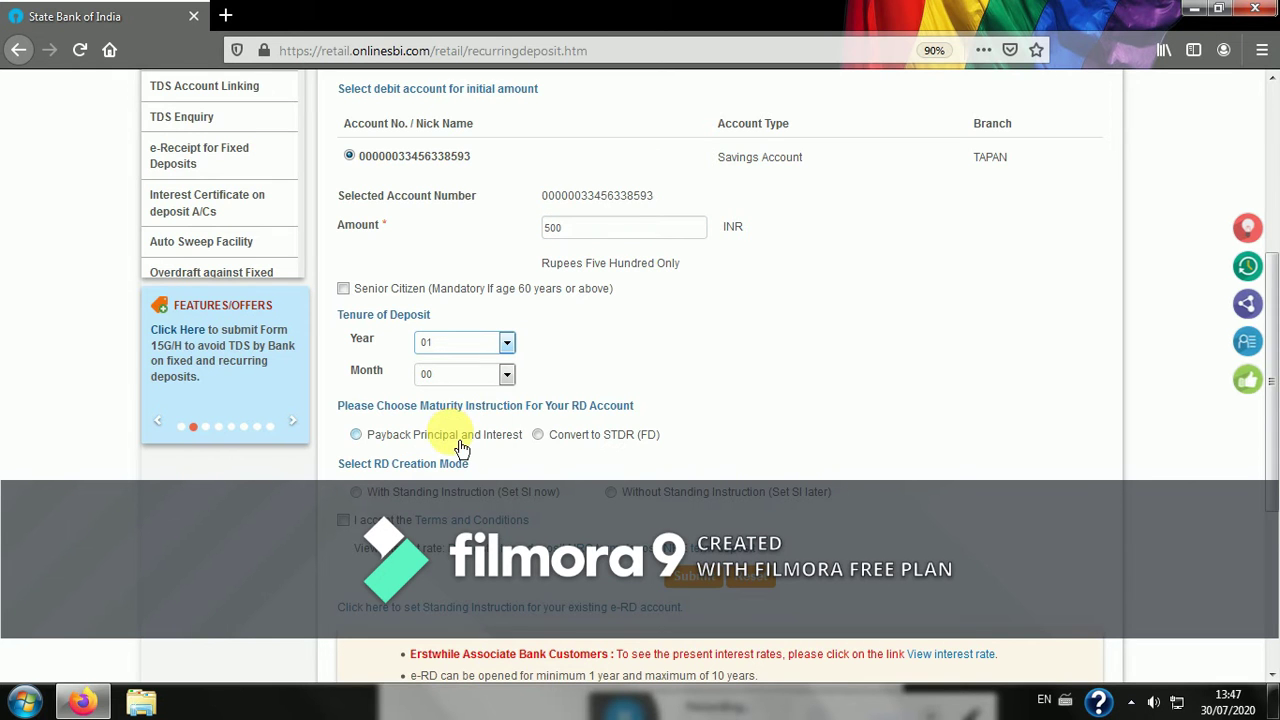
Step: Choose Payback Principal and Interest as the maturity instruction and With Standing Instruction (Set SI now) as the creation mode
{"action": "scroll", "coordinate": [462, 448], "scroll_direction": "down", "scroll_amount": 2}
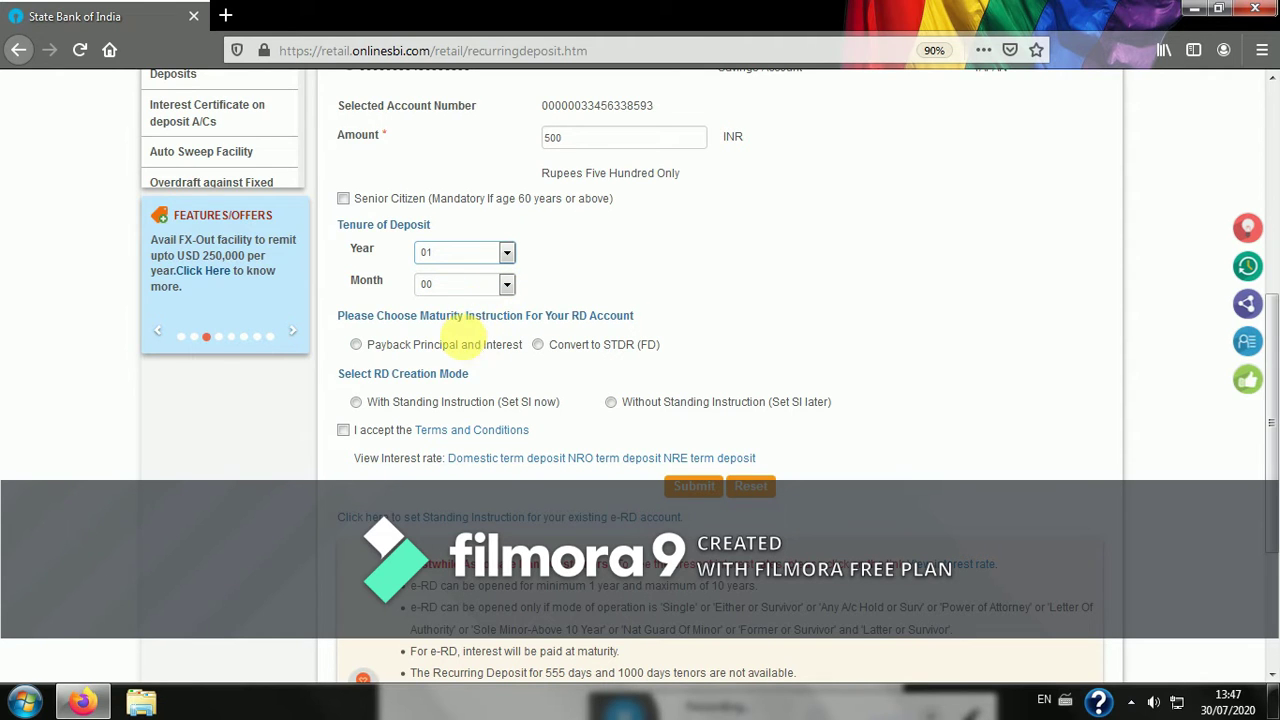
{"action": "left_click", "coordinate": [358, 347]}
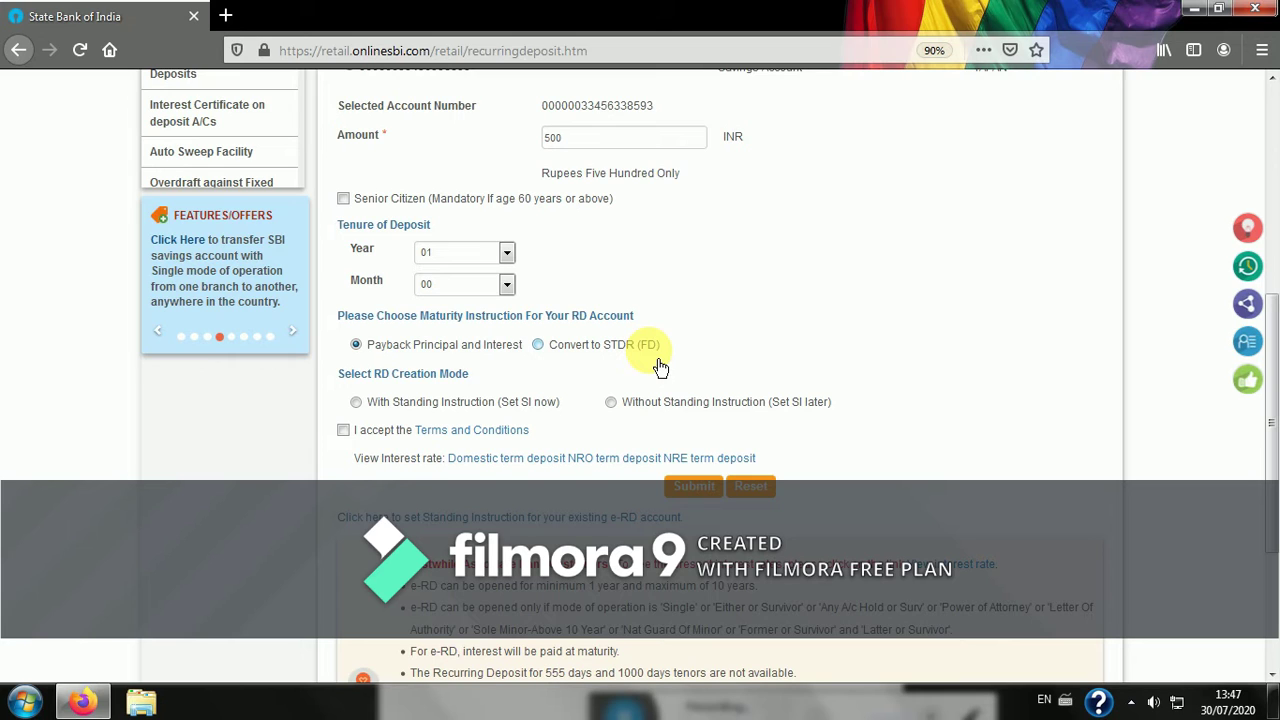
{"action": "left_click", "coordinate": [356, 401]}
{"action": "left_click", "coordinate": [966, 342]}
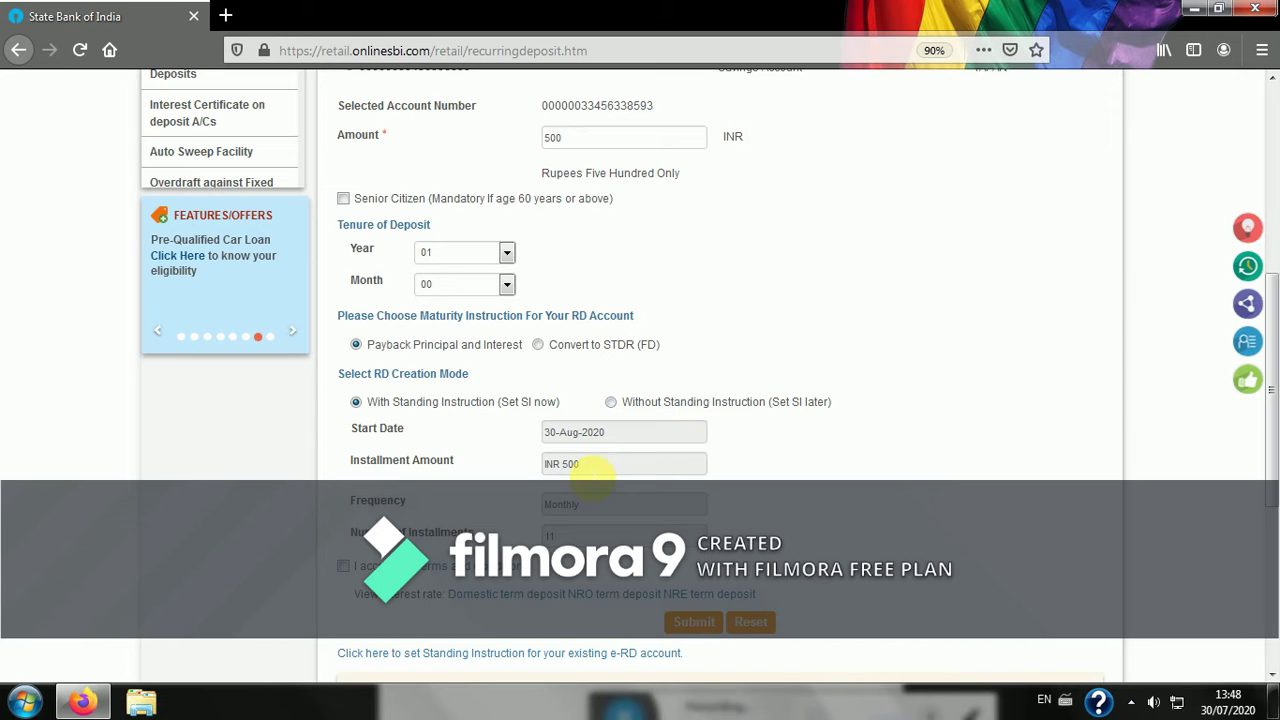
Step: Accept the Terms and Conditions and submit the e-RD application
{"action": "scroll", "coordinate": [592, 472], "scroll_direction": "down", "scroll_amount": 3}
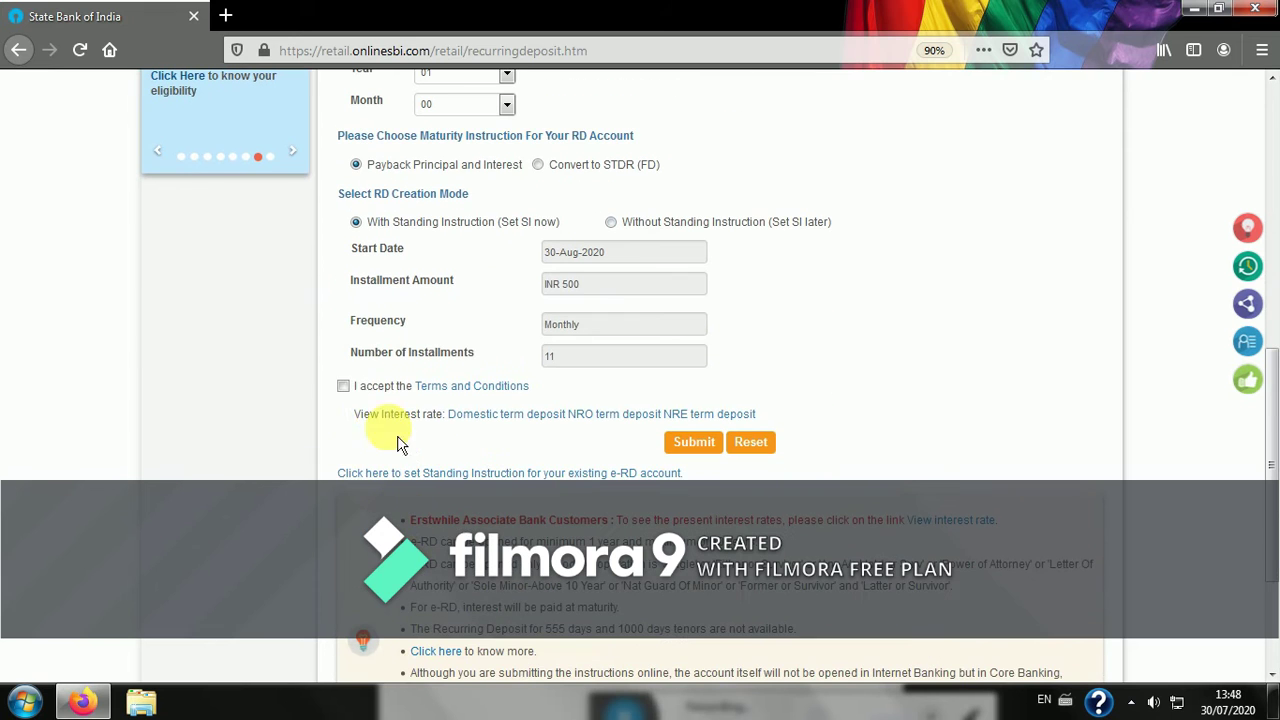
{"action": "left_click", "coordinate": [345, 387]}
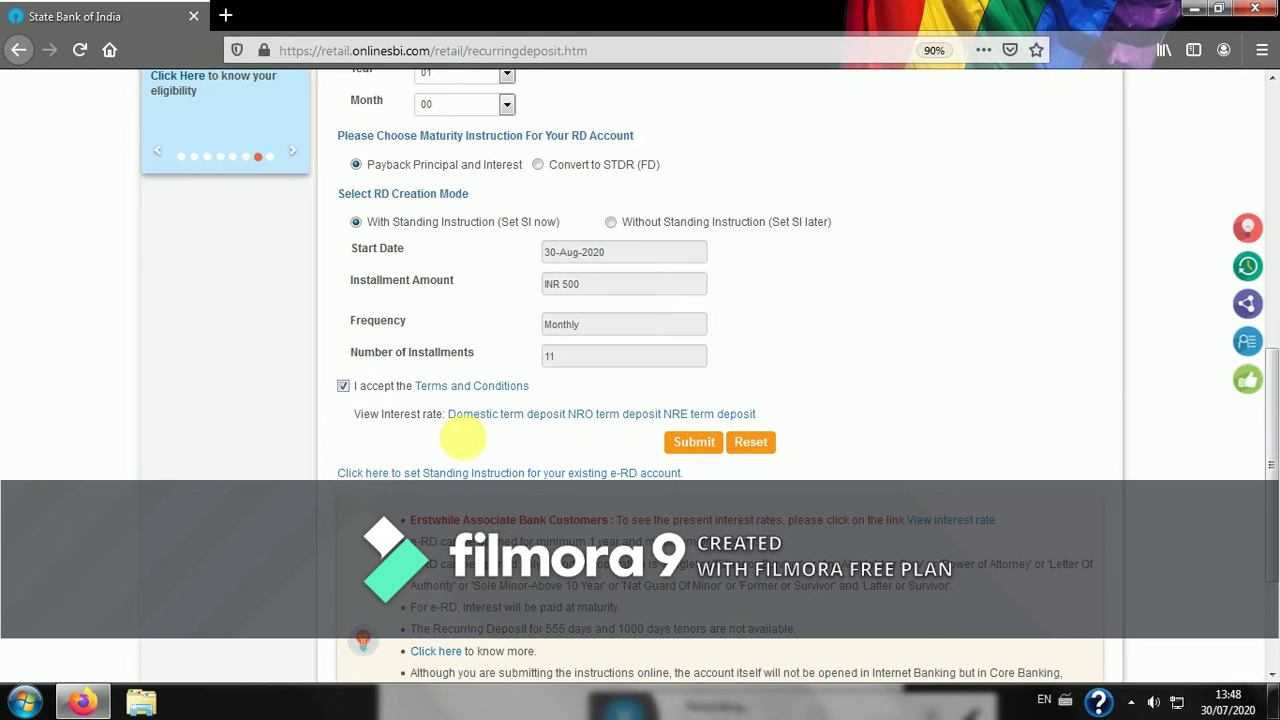
{"action": "left_click", "coordinate": [694, 442]}
Step: Review the deposit's maturity amount, maturity date, mode of operation, senior citizen option, maturity instruction and installment frequency on the verification page
{"action": "left_click_drag", "start_coordinate": [517, 335], "coordinate": [586, 348]}
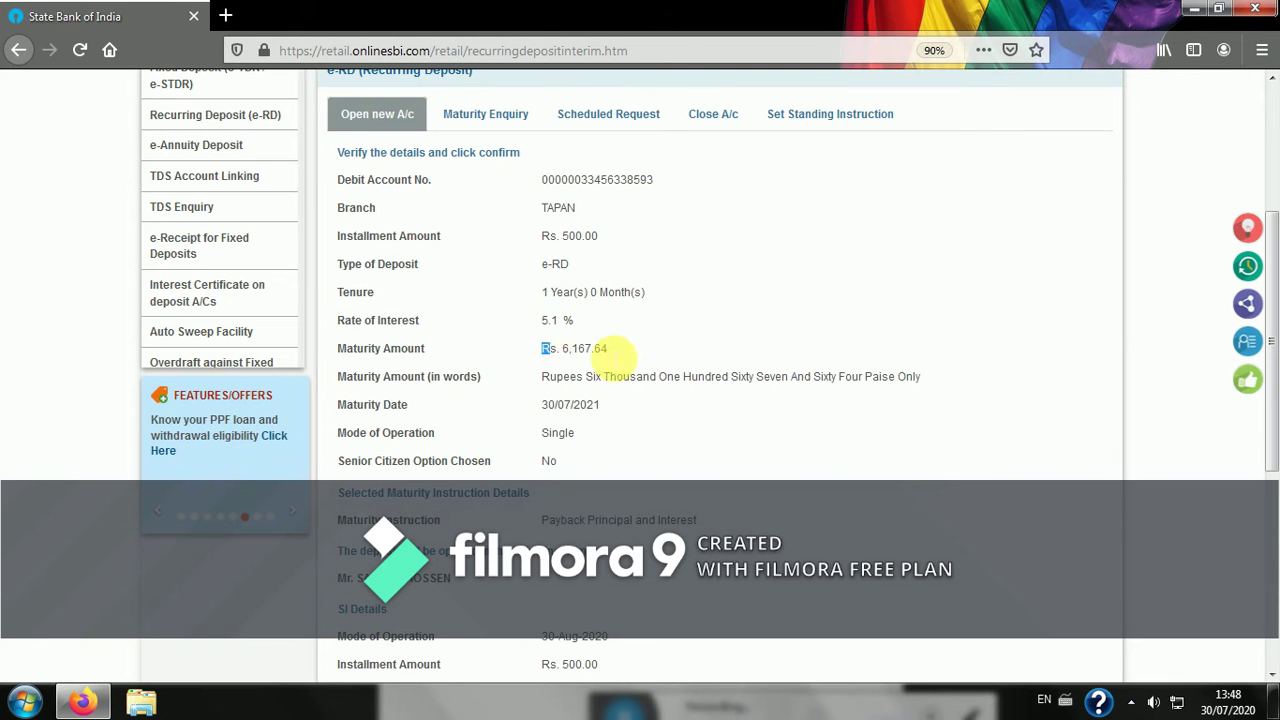
{"action": "left_click", "coordinate": [600, 423]}
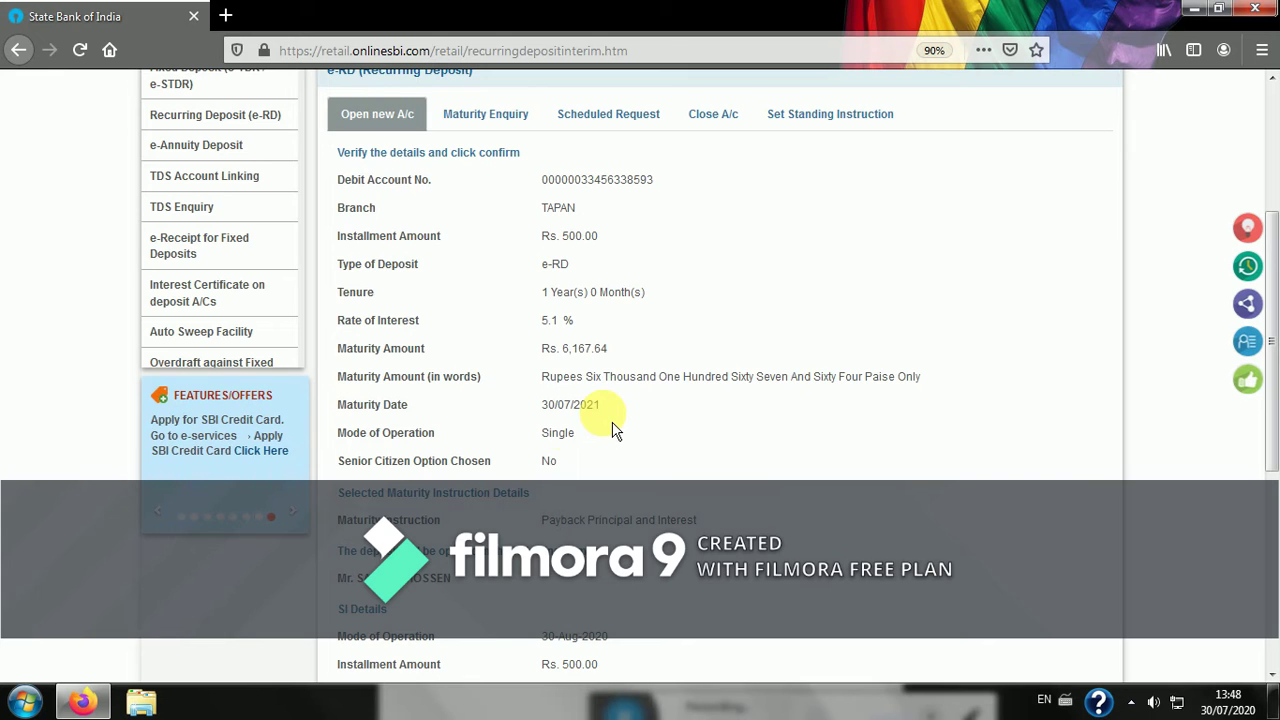
{"action": "left_click_drag", "start_coordinate": [540, 404], "coordinate": [640, 425]}
{"action": "triple_click", "coordinate": [586, 408]}
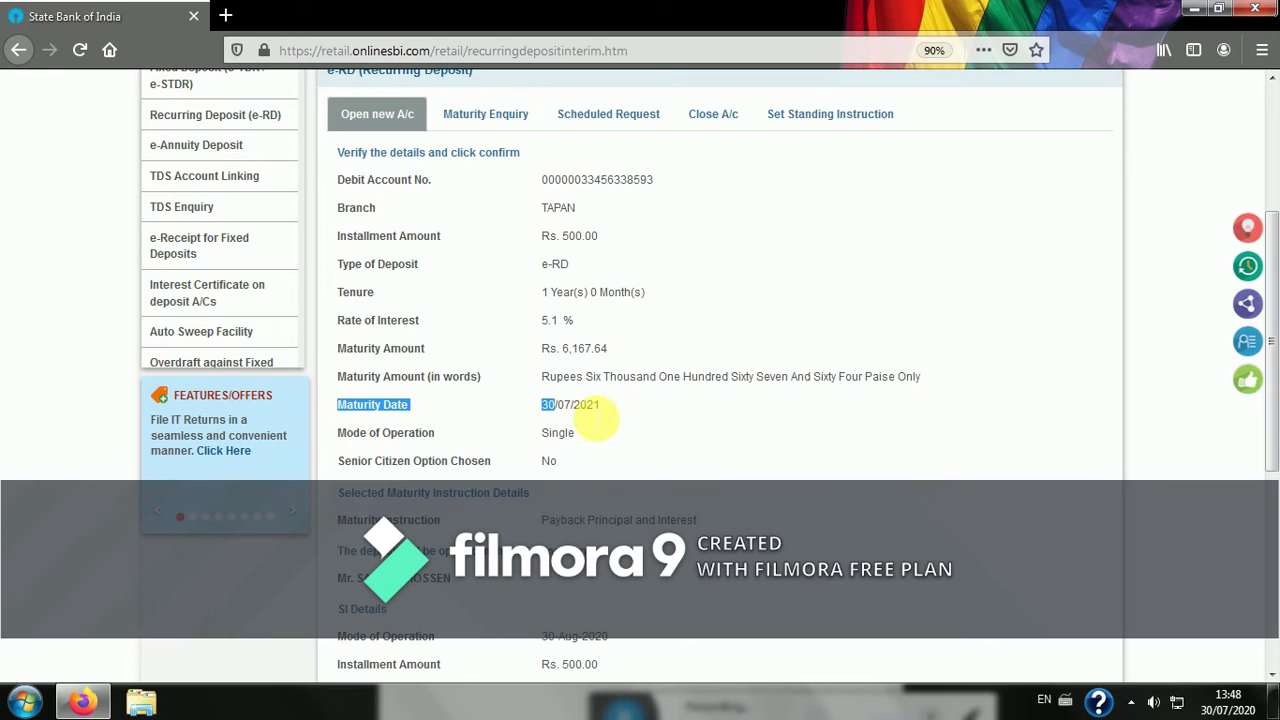
{"action": "triple_click", "coordinate": [343, 432]}
{"action": "left_click", "coordinate": [548, 461]}
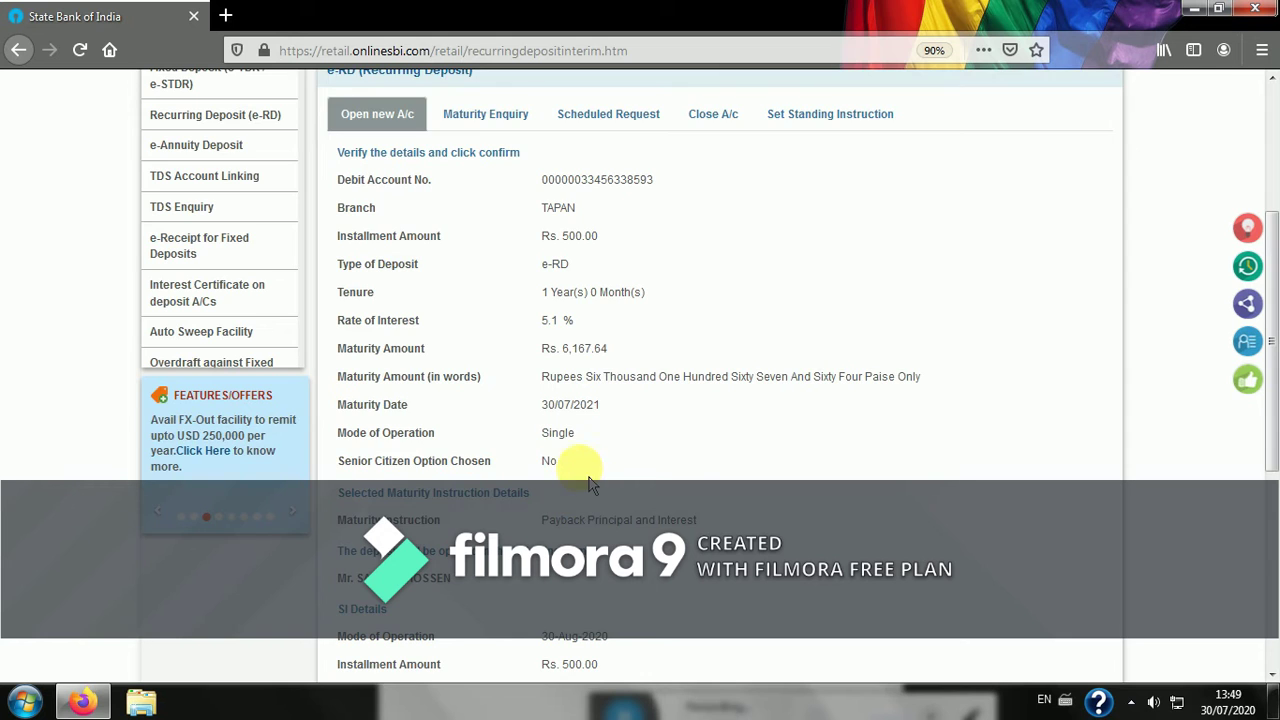
{"action": "scroll", "coordinate": [560, 470], "scroll_direction": "down", "scroll_amount": 3}
{"action": "left_click_drag", "start_coordinate": [349, 345], "coordinate": [697, 345]}
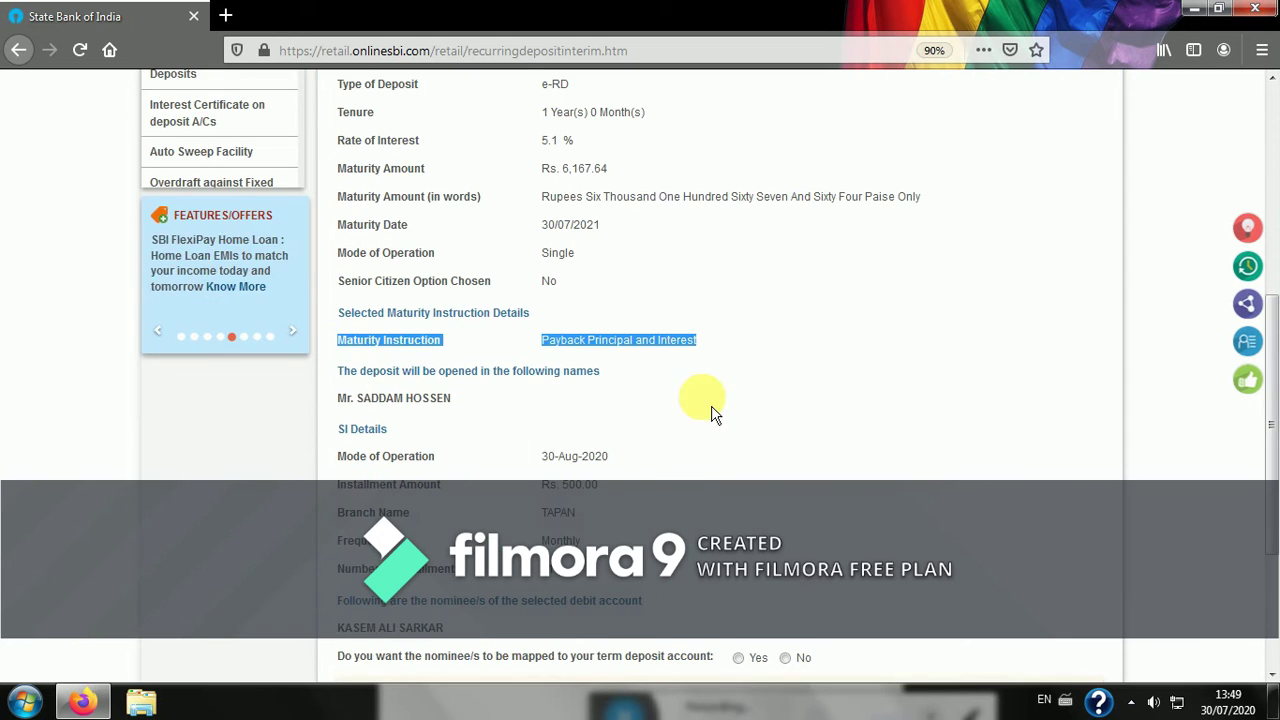
{"action": "double_click", "coordinate": [560, 540]}
{"action": "scroll", "coordinate": [594, 400], "scroll_direction": "down", "scroll_amount": 3}
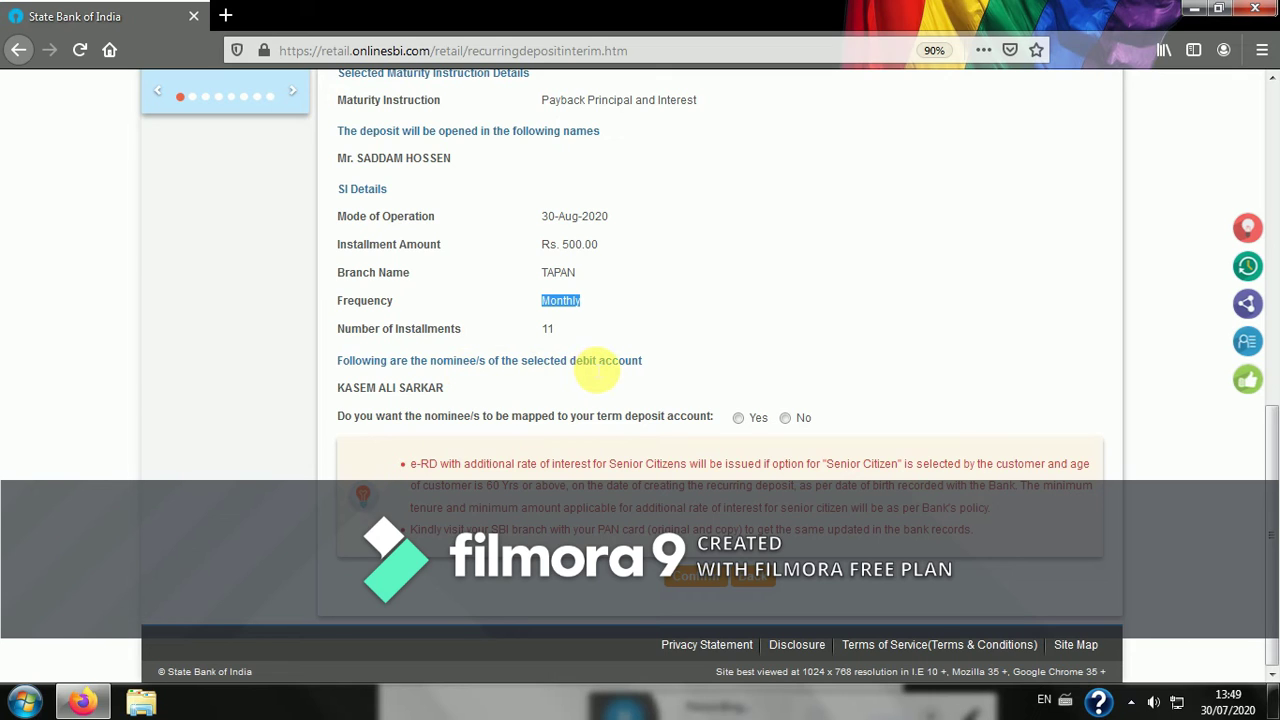
Step: Choose Yes for mapping the debit account's nominee to the term deposit account and confirm the e-RD
{"action": "left_click_drag", "start_coordinate": [344, 388], "coordinate": [463, 398]}
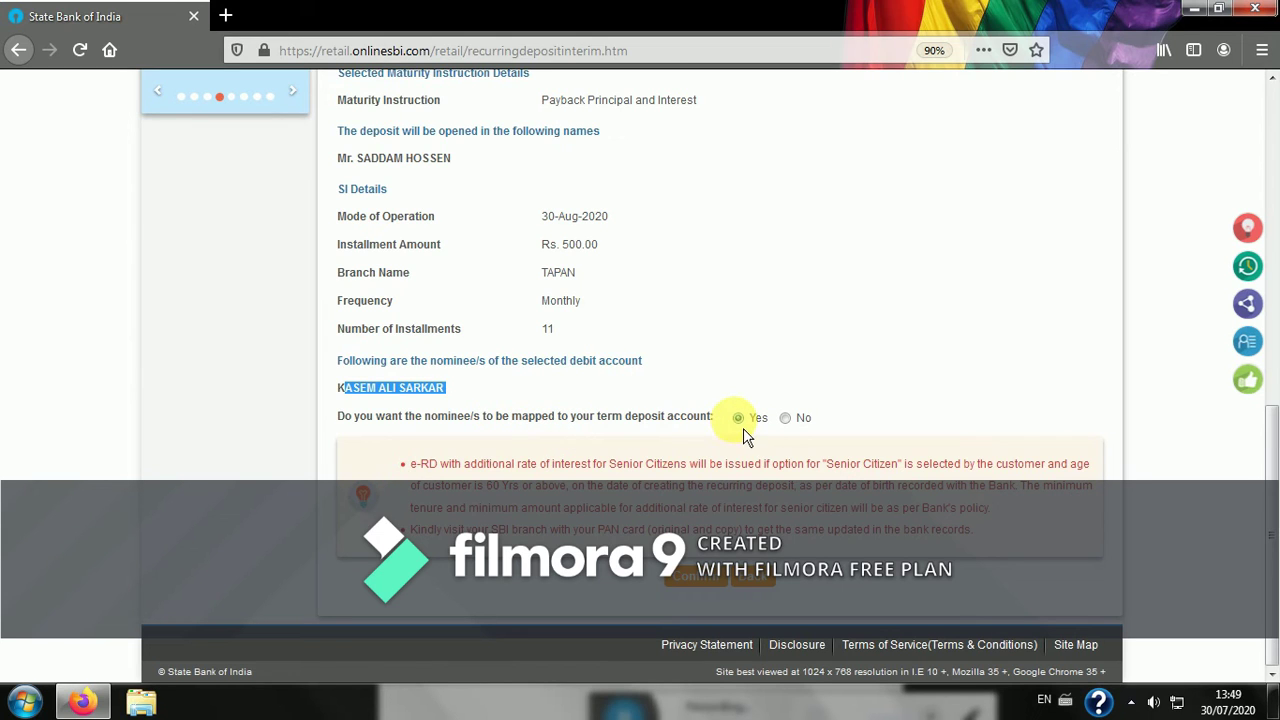
{"action": "left_click", "coordinate": [703, 577]}
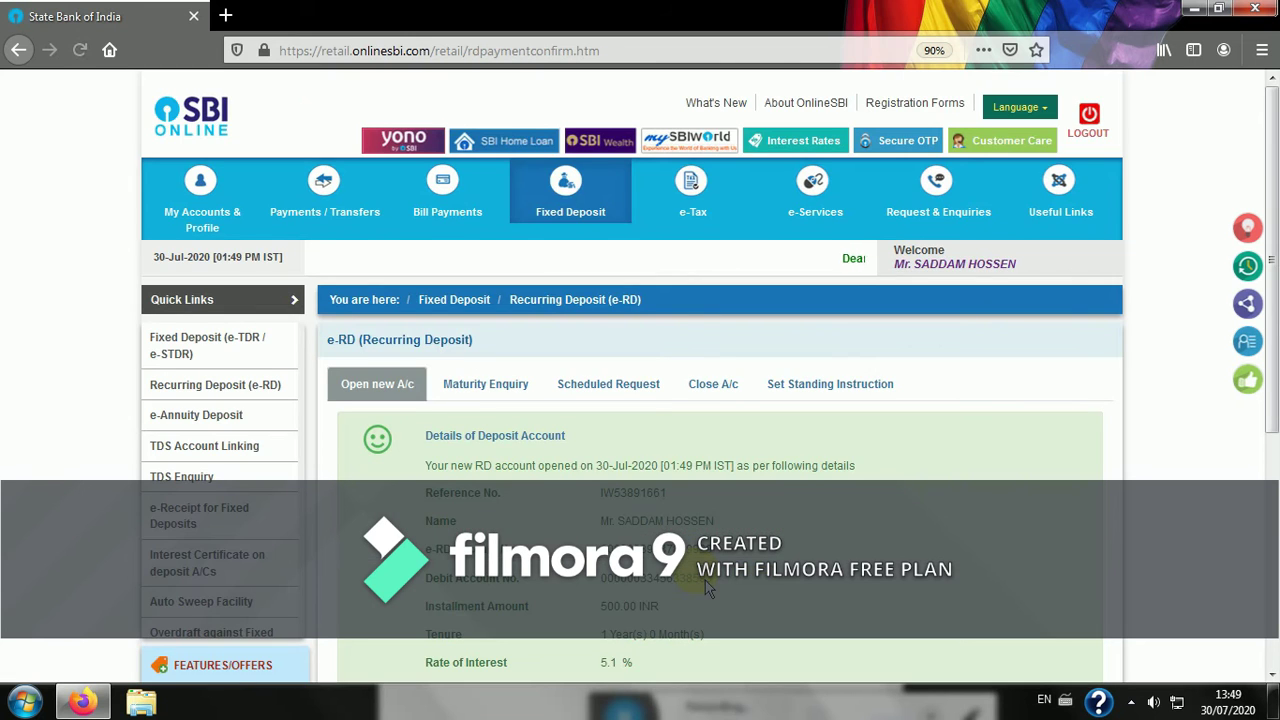
Step: Review the new deposit account's details, including the reference number, and open the printable e-RD details
{"action": "scroll", "coordinate": [705, 582], "scroll_direction": "down", "scroll_amount": 5}
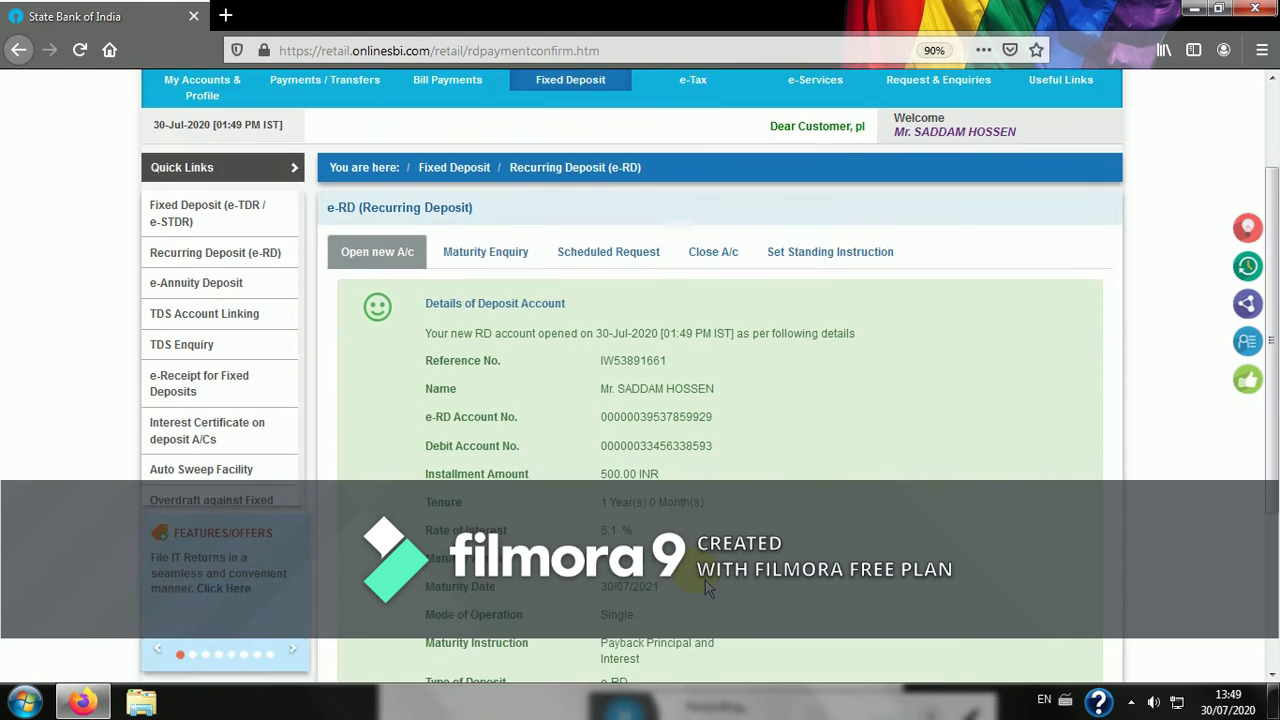
{"action": "scroll", "coordinate": [705, 590], "scroll_direction": "down", "scroll_amount": 1}
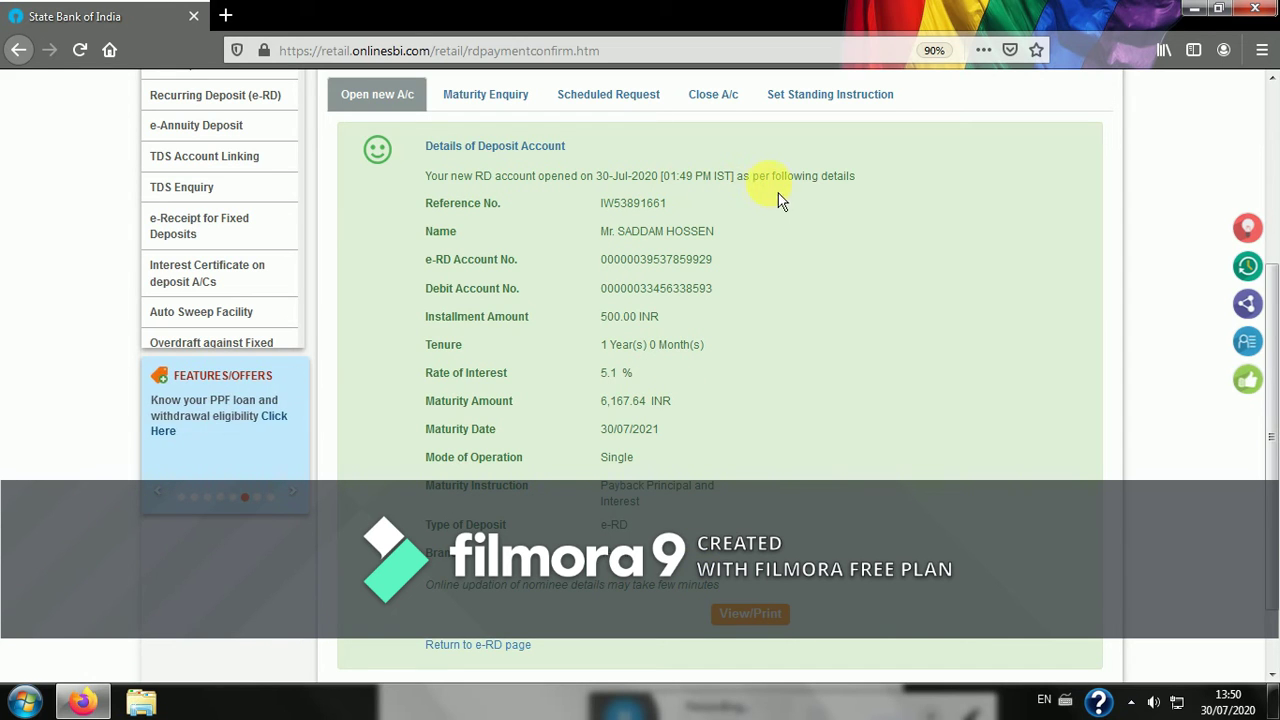
{"action": "left_click_drag", "start_coordinate": [592, 207], "coordinate": [668, 206]}
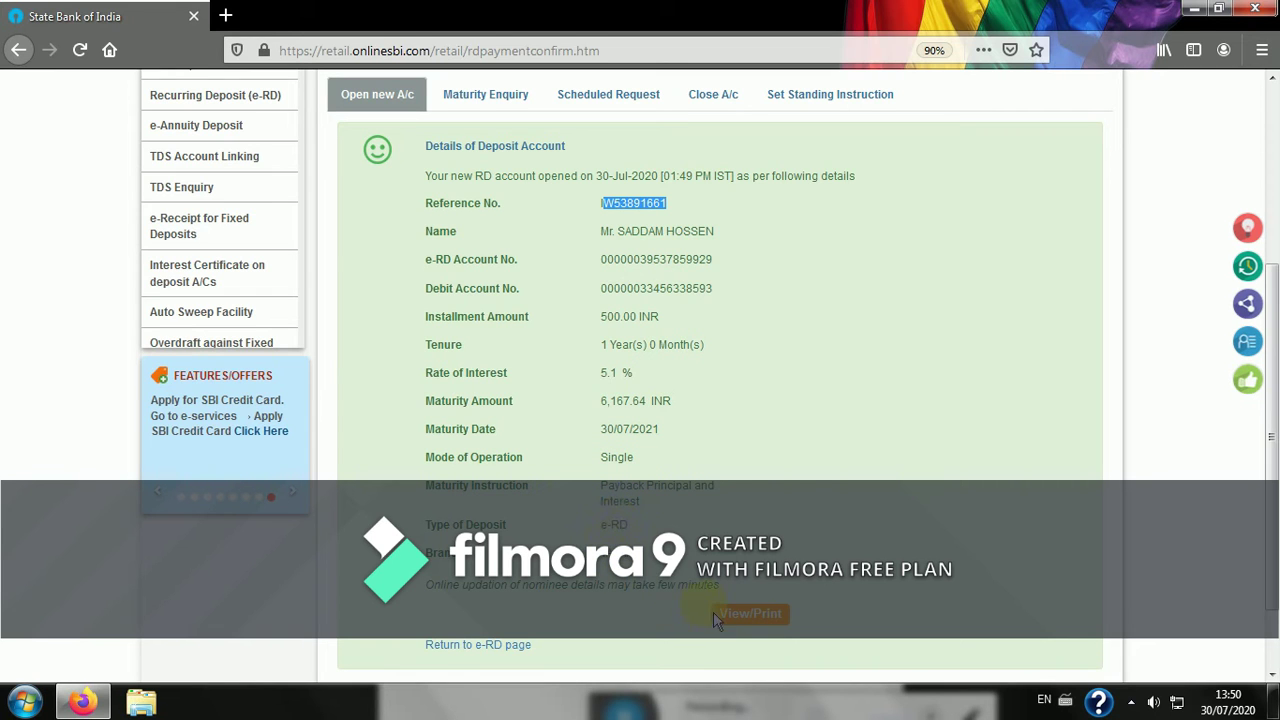
{"action": "scroll", "coordinate": [713, 612], "scroll_direction": "down", "scroll_amount": 2}
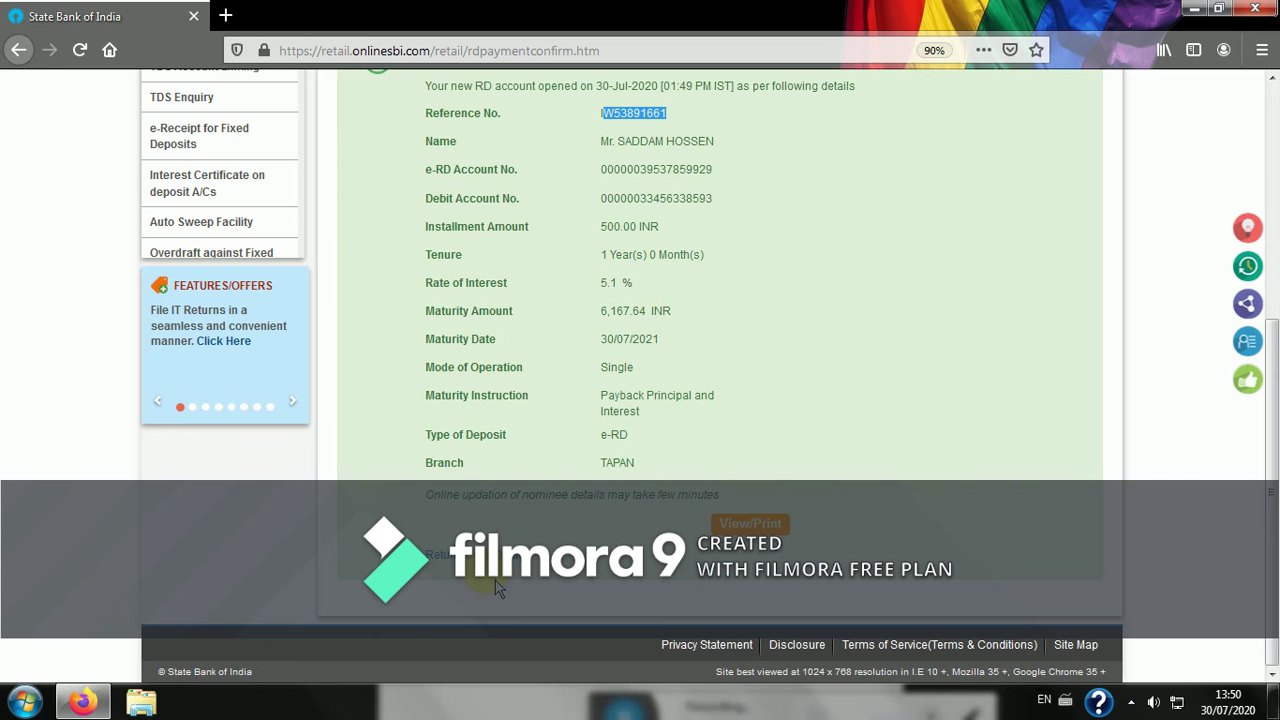
{"action": "left_click", "coordinate": [752, 523]}
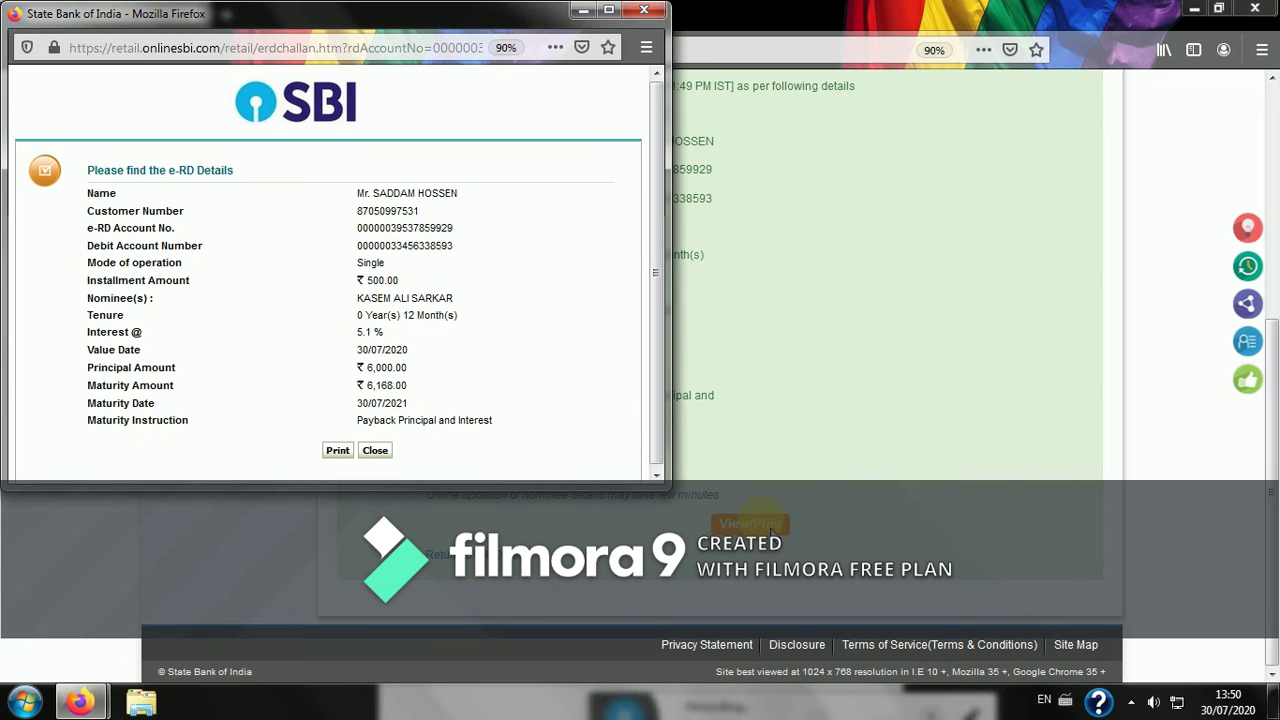
Step: Print the e-RD details and dismiss the receipt and printer status windows
{"action": "left_click", "coordinate": [337, 450]}
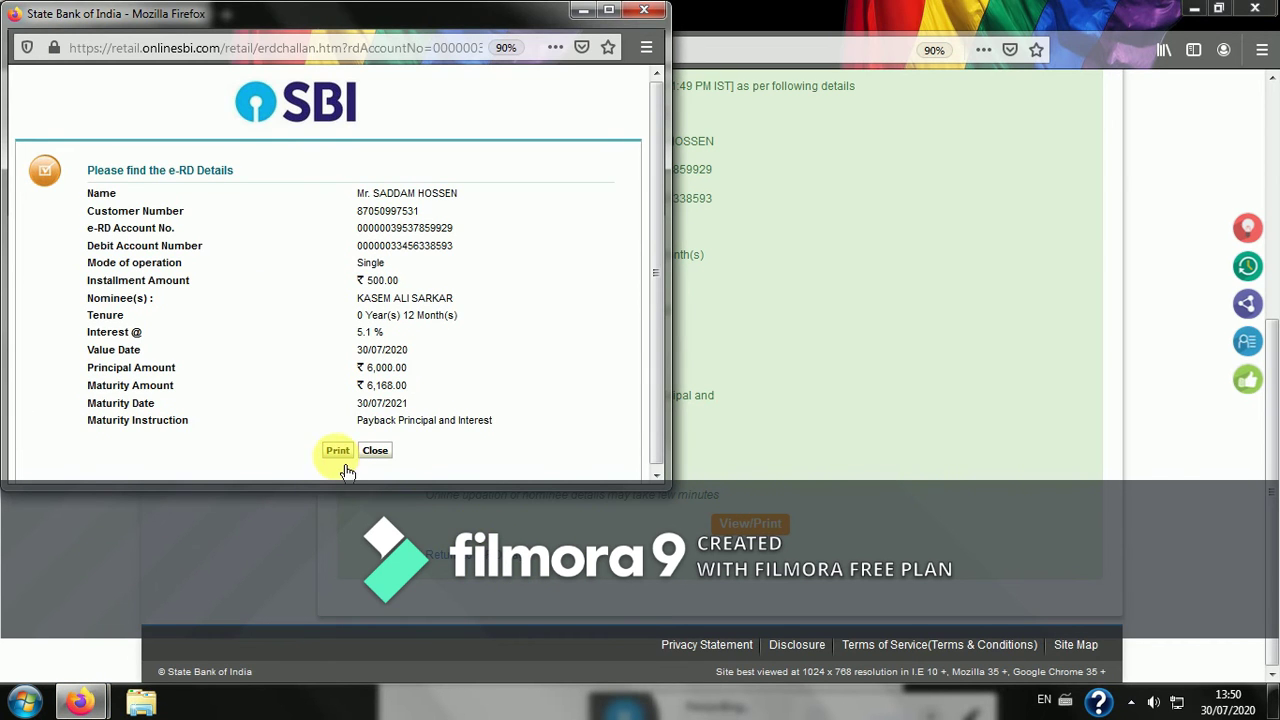
{"action": "left_click", "coordinate": [327, 405]}
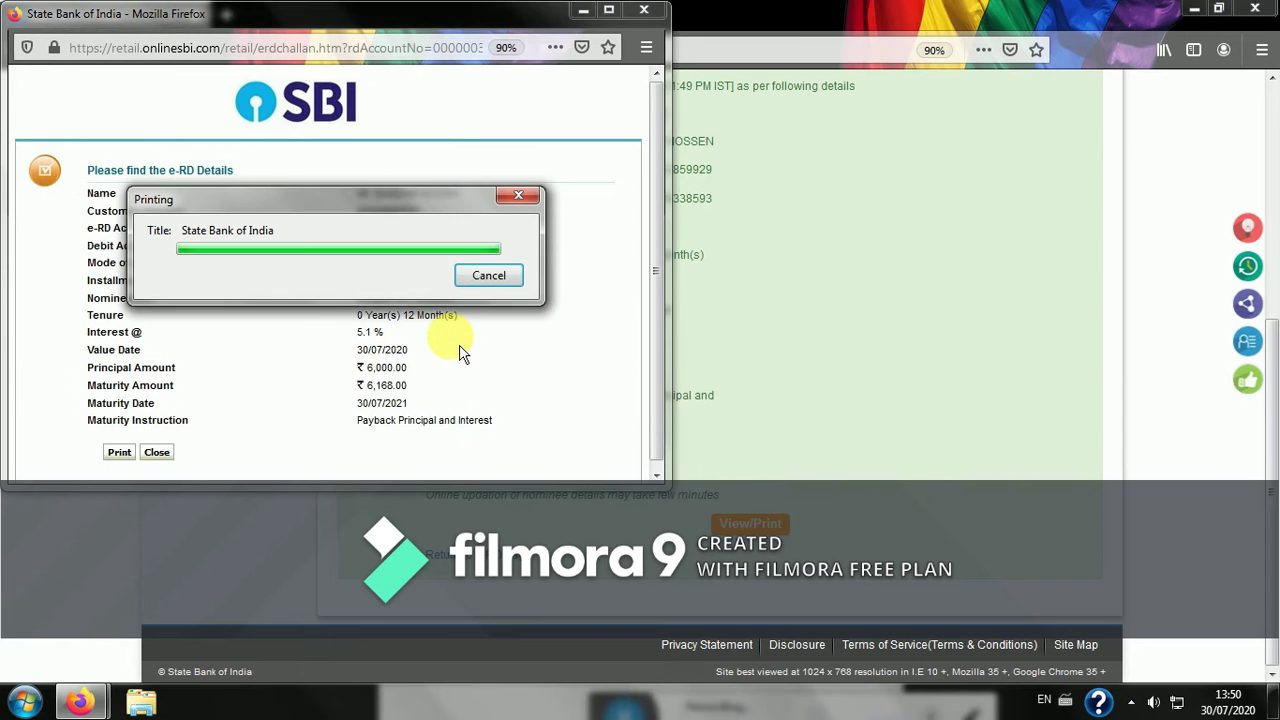
{"action": "left_click", "coordinate": [340, 134]}
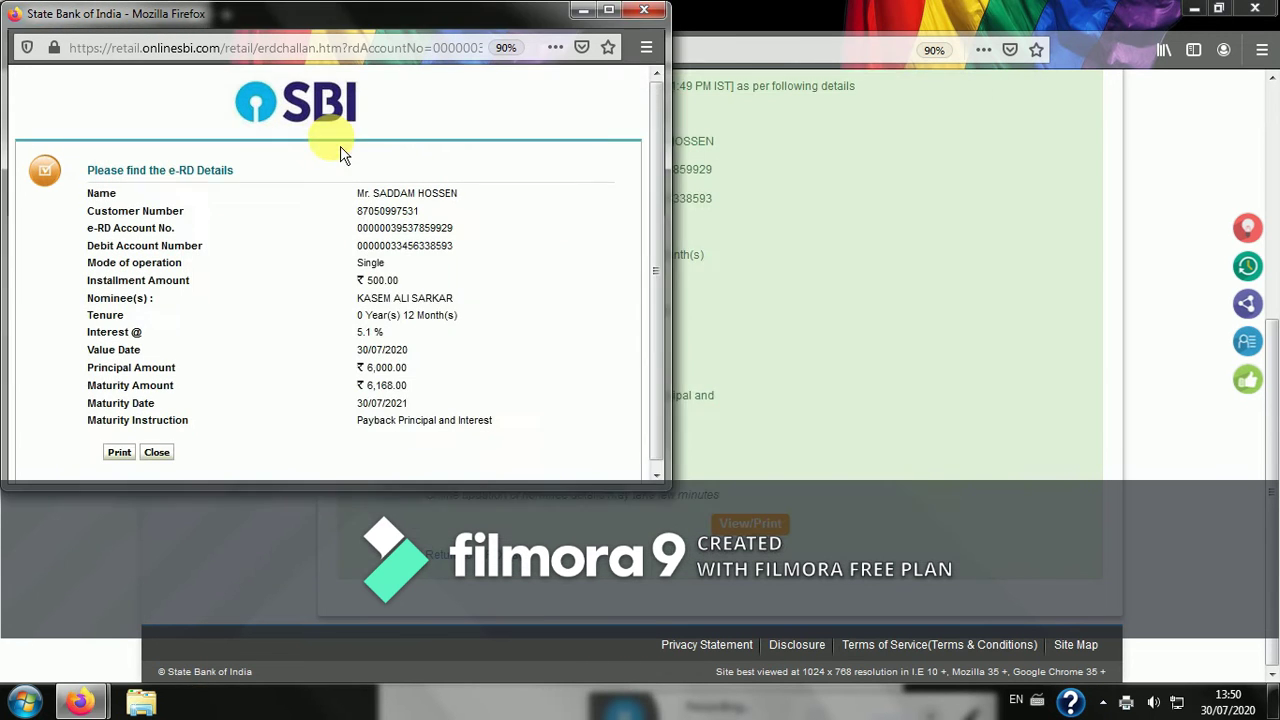
{"action": "left_click", "coordinate": [801, 452]}
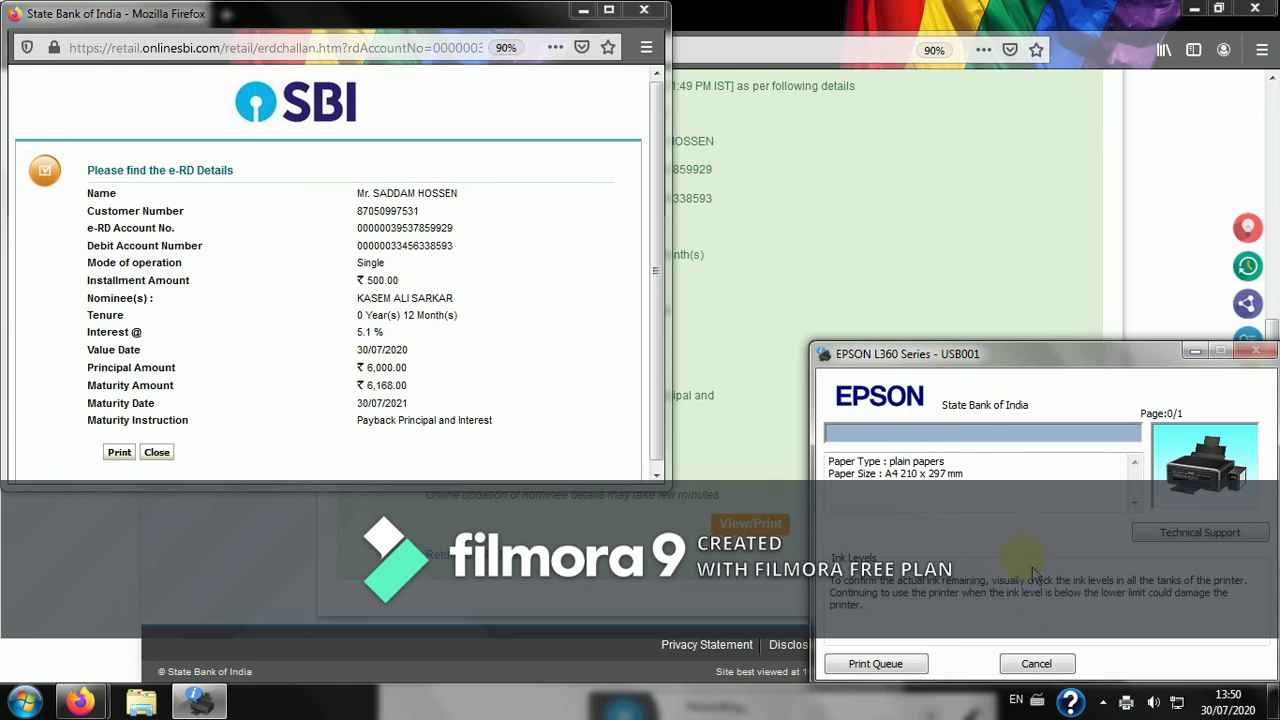
{"action": "left_click", "coordinate": [1200, 371]}
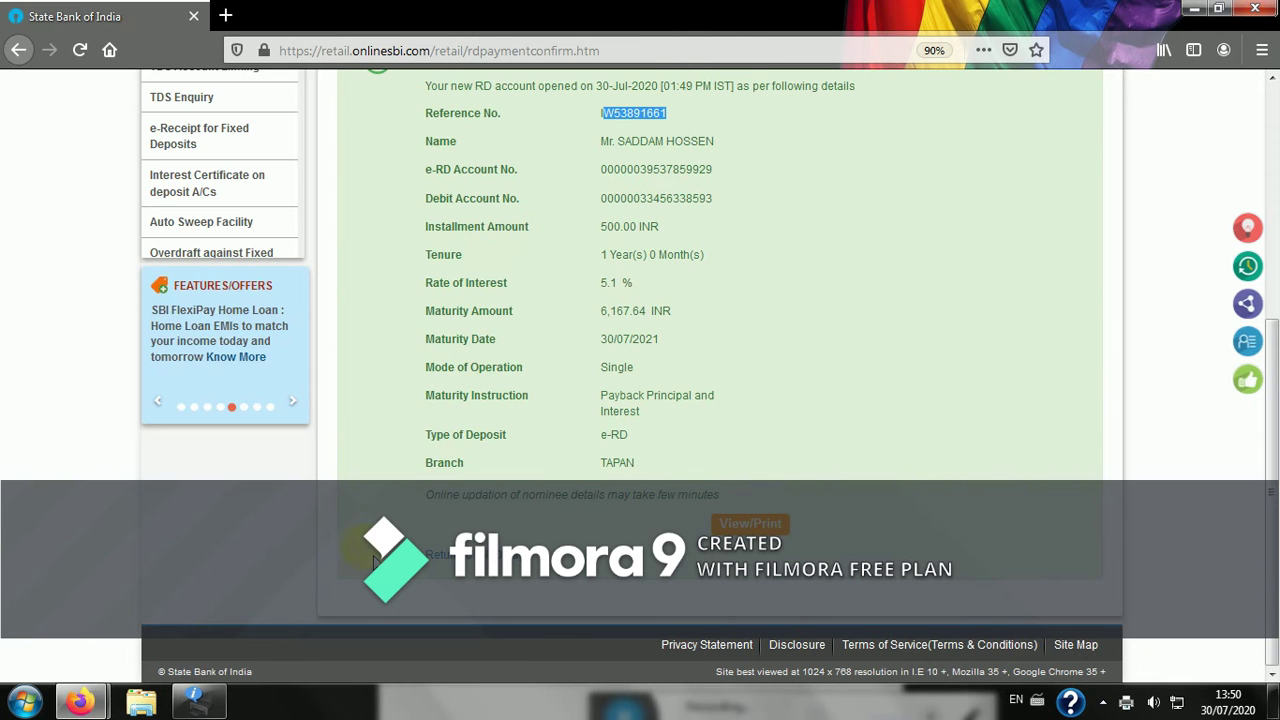
Step: Open the Account Summary in My Accounts & Profile and examine the listed deposit accounts
{"action": "scroll", "coordinate": [645, 508], "scroll_direction": "up", "scroll_amount": 5}
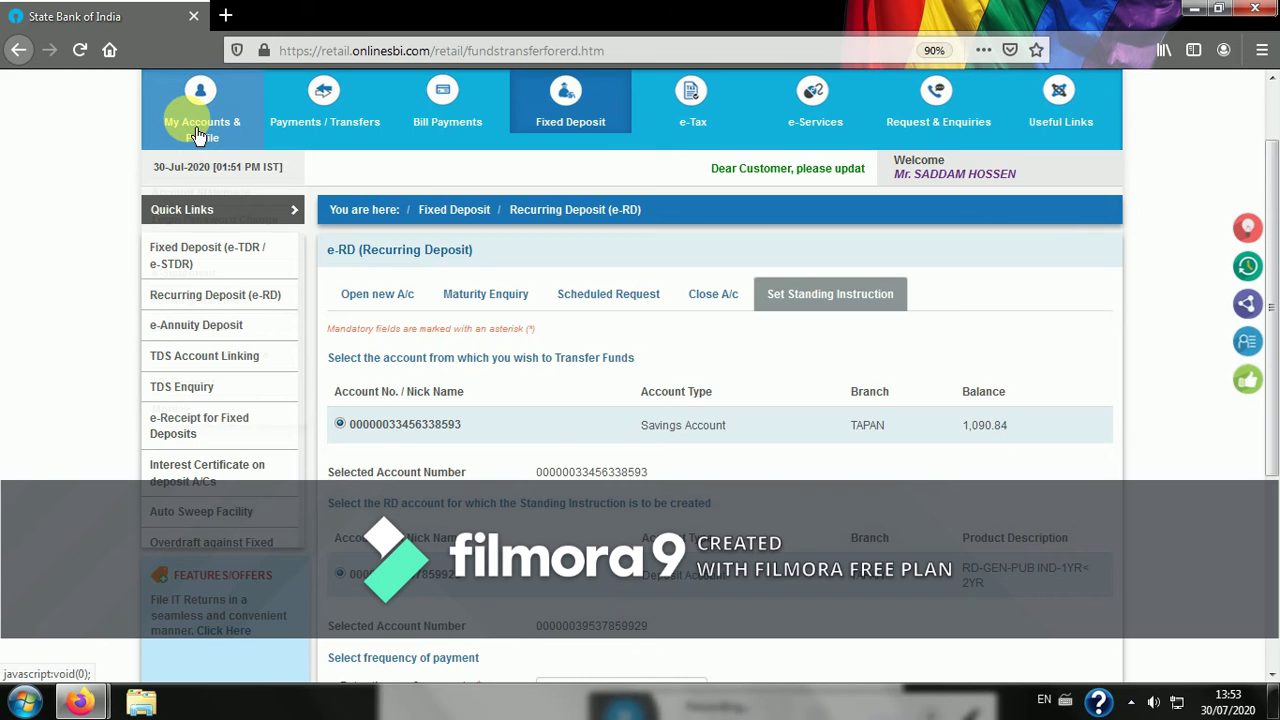
{"action": "left_click", "coordinate": [198, 135]}
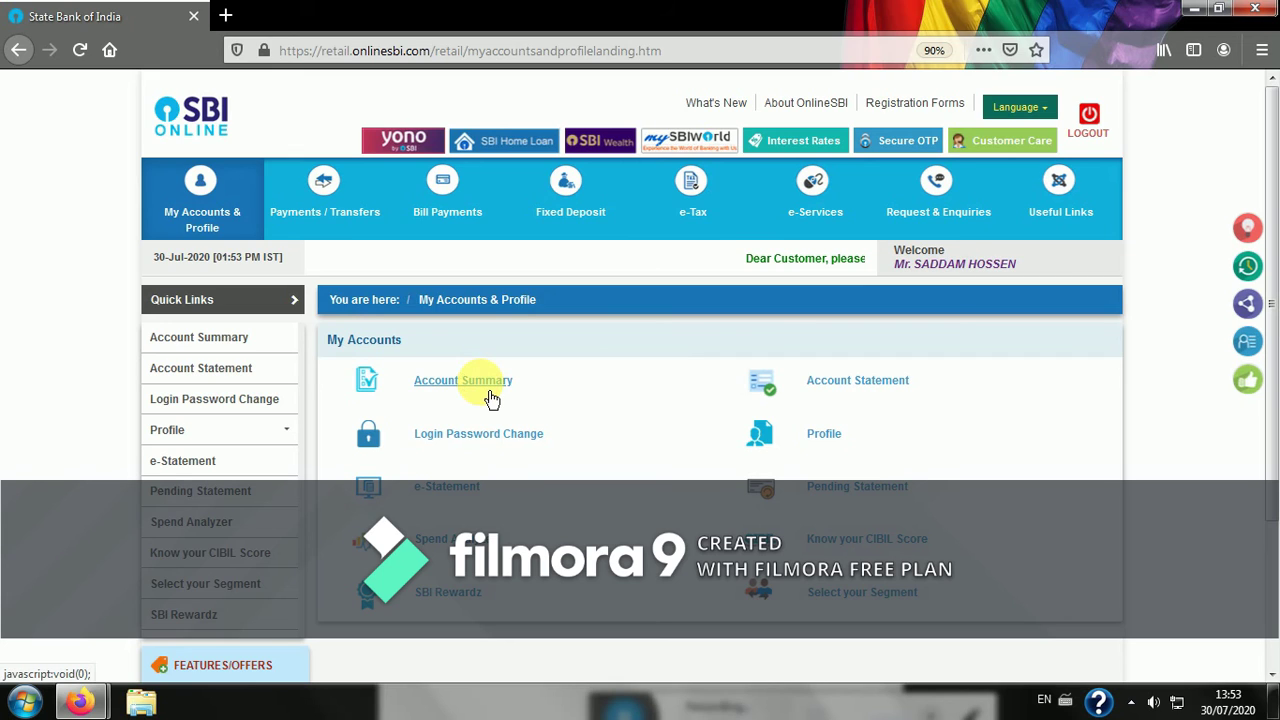
{"action": "left_click", "coordinate": [491, 398]}
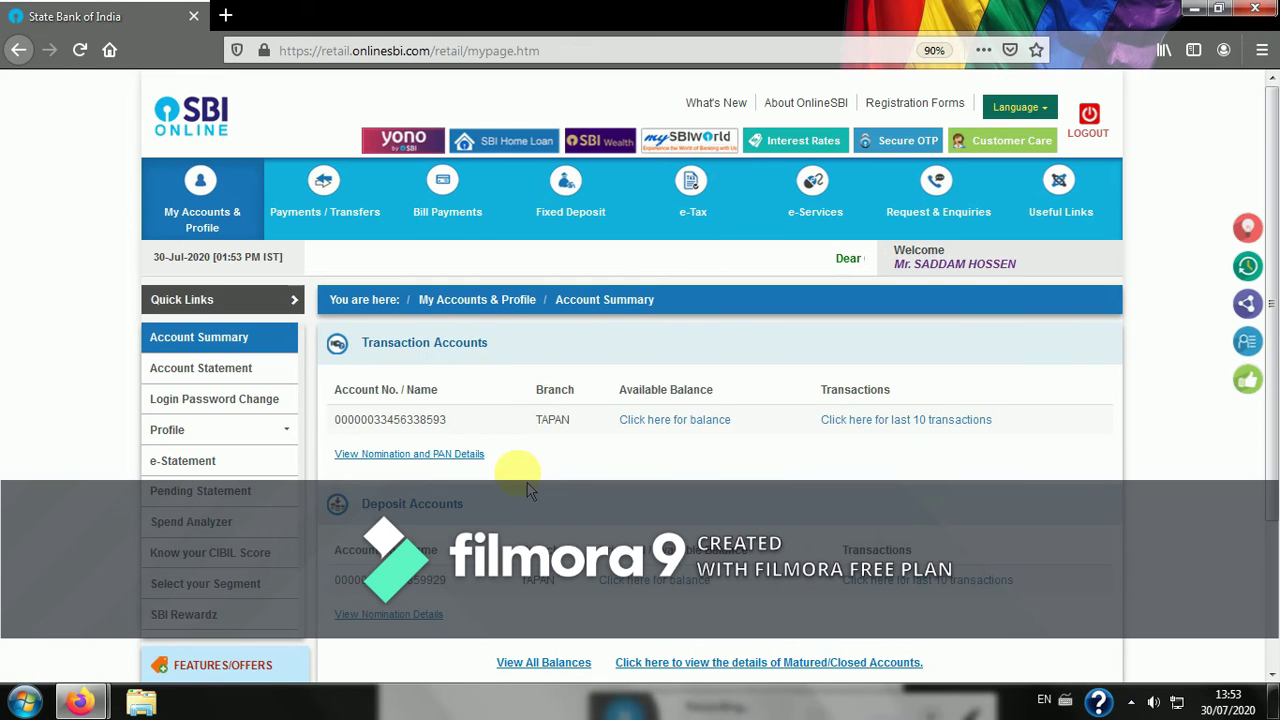
{"action": "scroll", "coordinate": [530, 490], "scroll_direction": "down", "scroll_amount": 1}
{"action": "scroll", "coordinate": [530, 490], "scroll_direction": "down", "scroll_amount": 1}
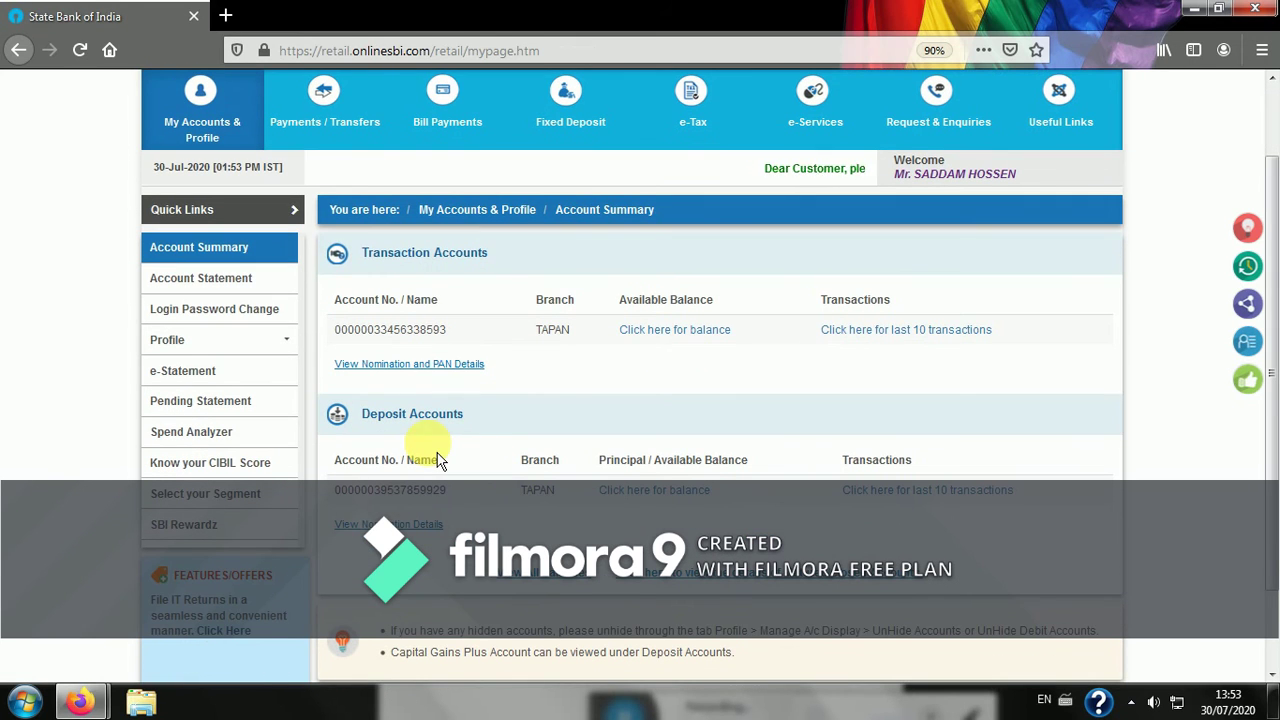
Step: Show the deposit account's balance, then open its last 10 transactions and review the account details and the first instalment entry
{"action": "left_click", "coordinate": [667, 500]}
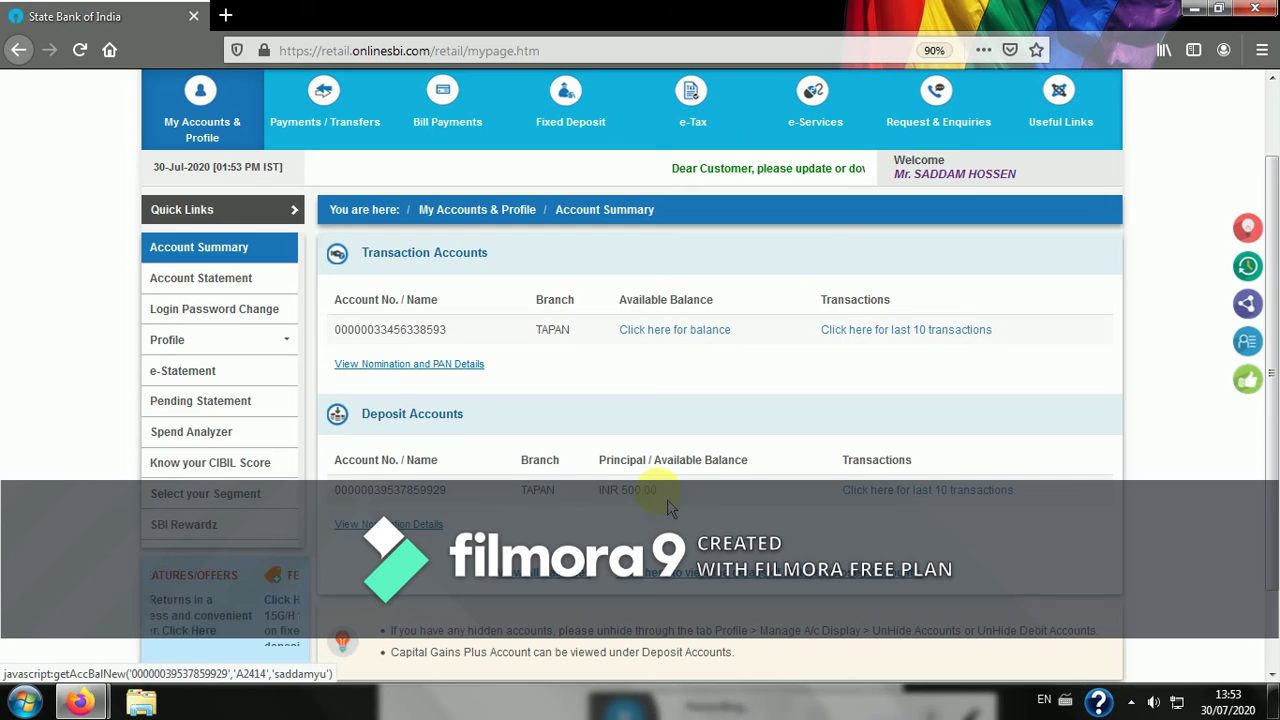
{"action": "left_click", "coordinate": [886, 505]}
{"action": "scroll", "coordinate": [789, 525], "scroll_direction": "down", "scroll_amount": 8}
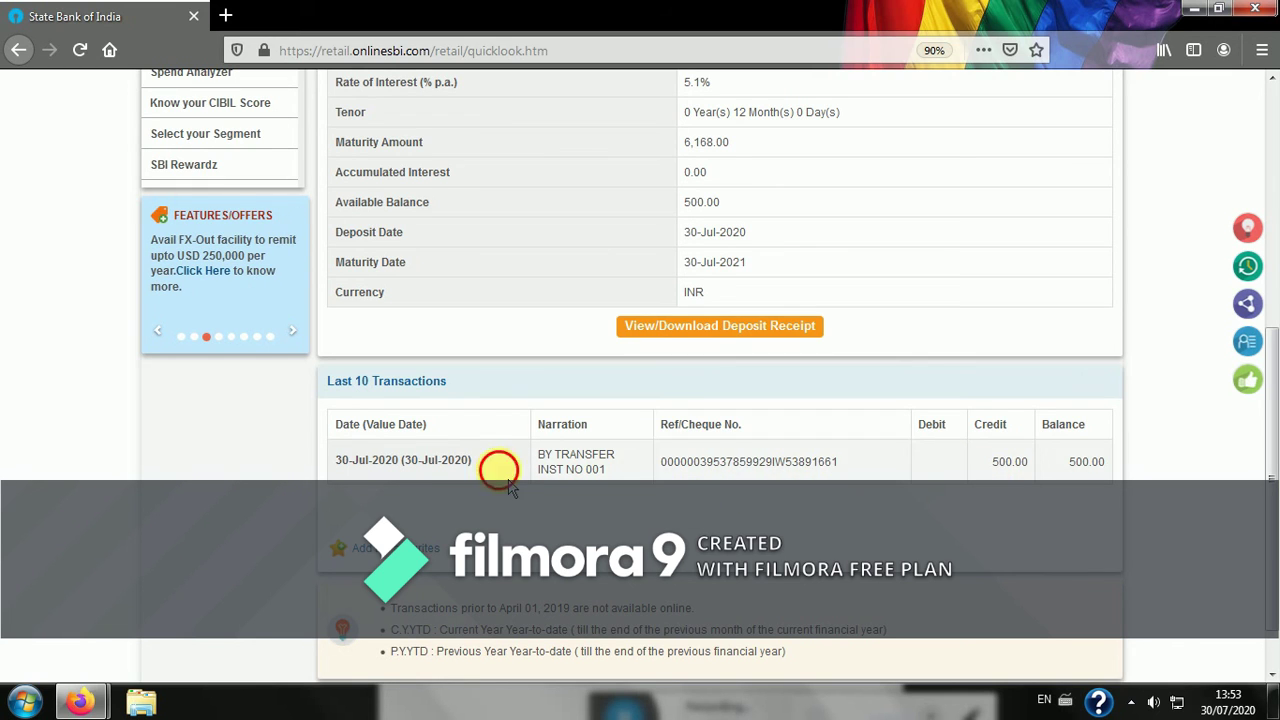
{"action": "scroll", "coordinate": [658, 512], "scroll_direction": "up", "scroll_amount": 3}
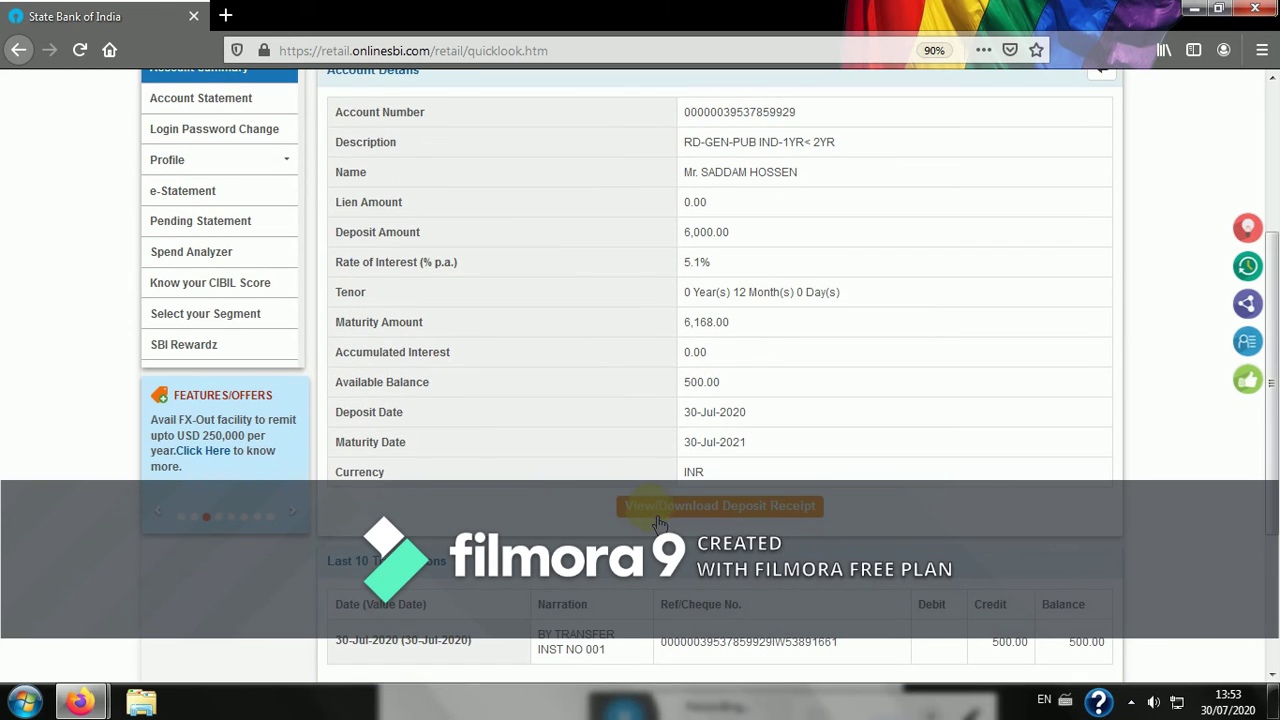
{"action": "scroll", "coordinate": [660, 523], "scroll_direction": "up", "scroll_amount": 2}
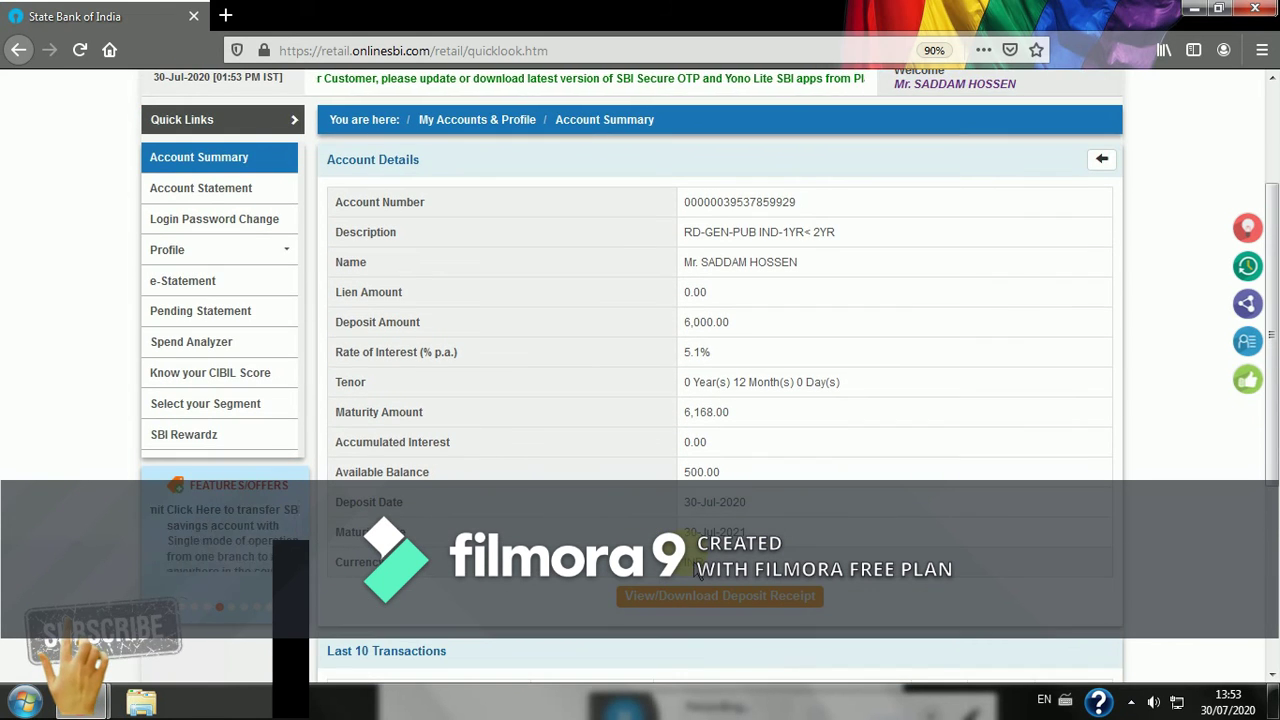
{"action": "scroll", "coordinate": [698, 570], "scroll_direction": "up", "scroll_amount": 3}
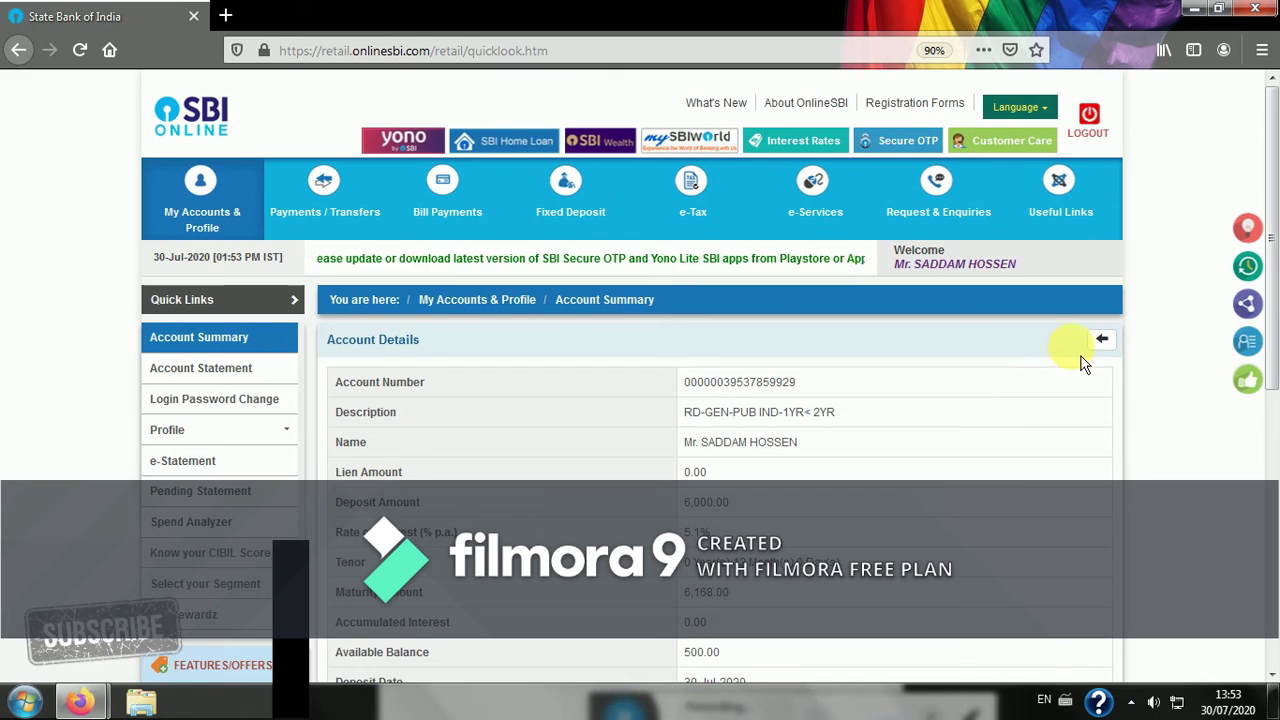
Step: Return to the account summary, open the transaction account's last 10 transactions, and check the e-RD transfer's narration, reference number, debit and balance
{"action": "left_click", "coordinate": [1101, 341]}
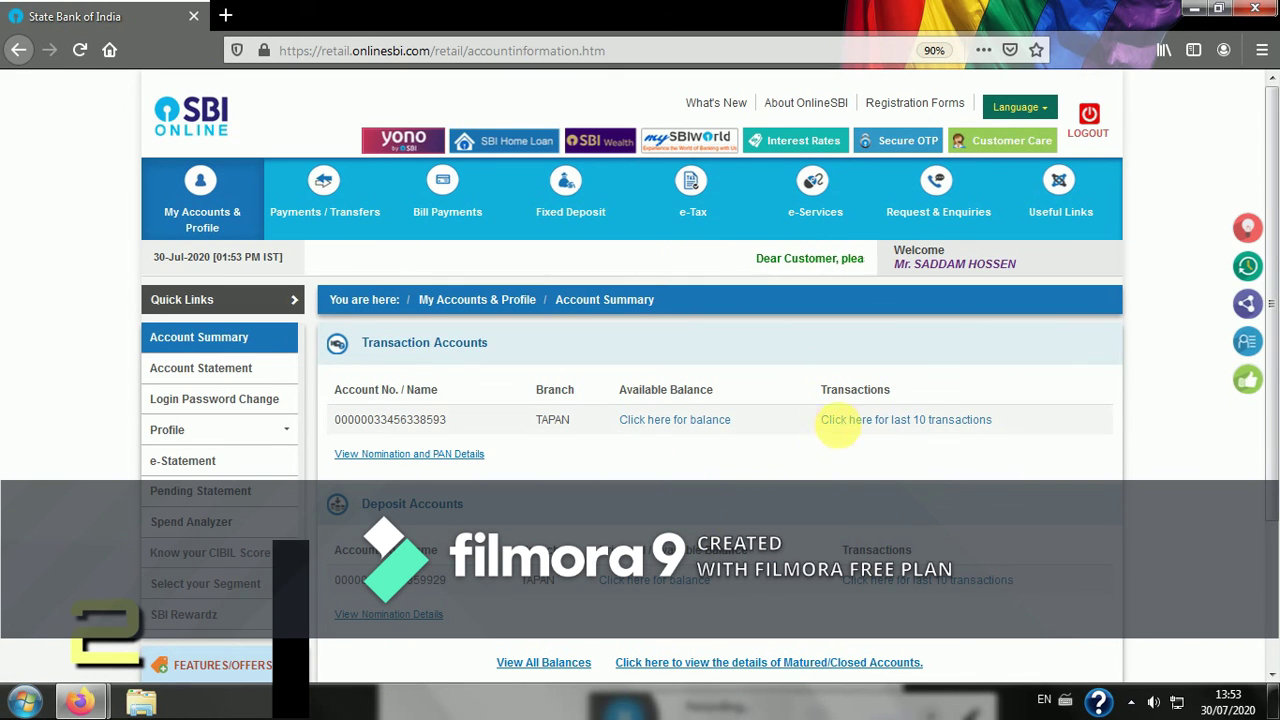
{"action": "left_click", "coordinate": [852, 424]}
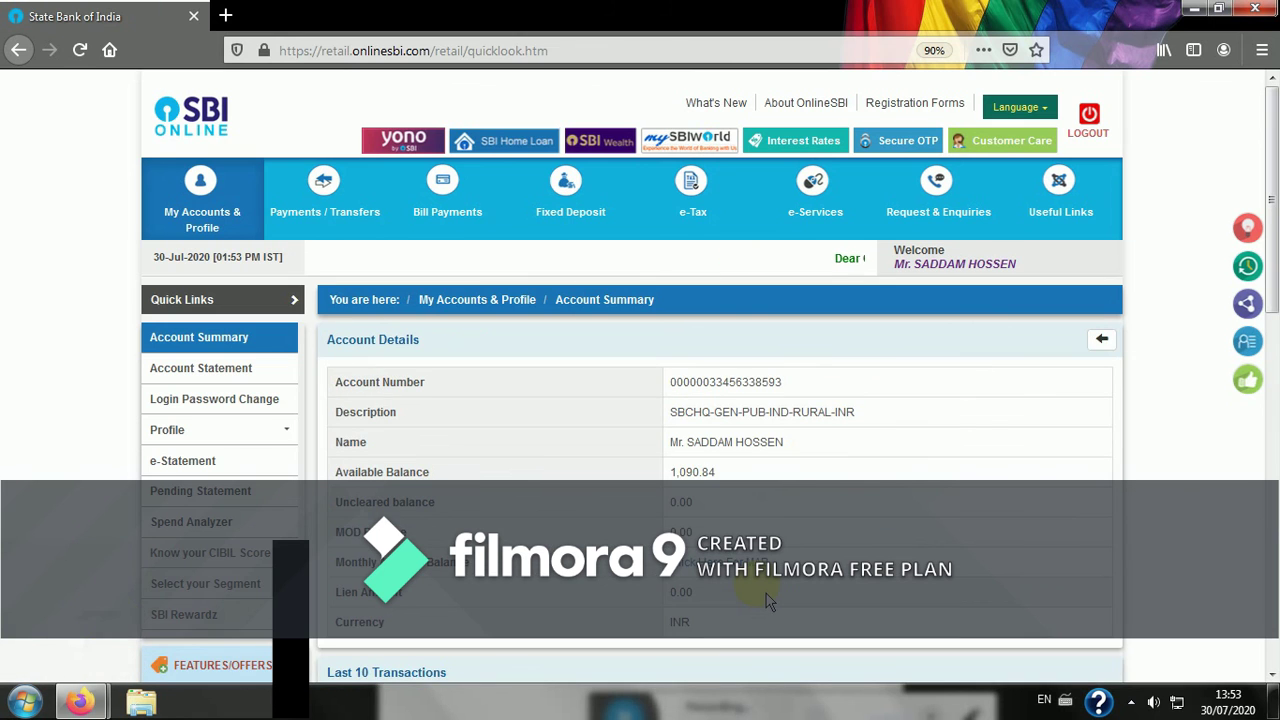
{"action": "scroll", "coordinate": [768, 600], "scroll_direction": "down", "scroll_amount": 5}
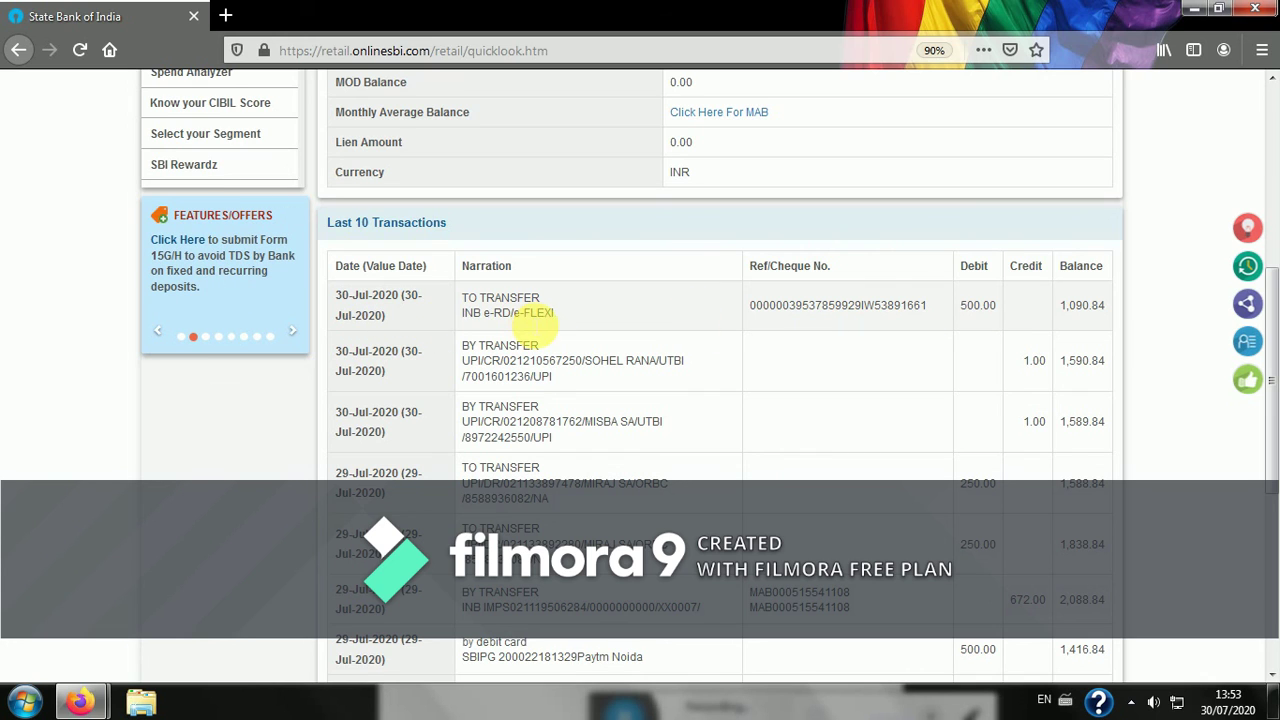
{"action": "left_click_drag", "start_coordinate": [474, 313], "coordinate": [800, 336]}
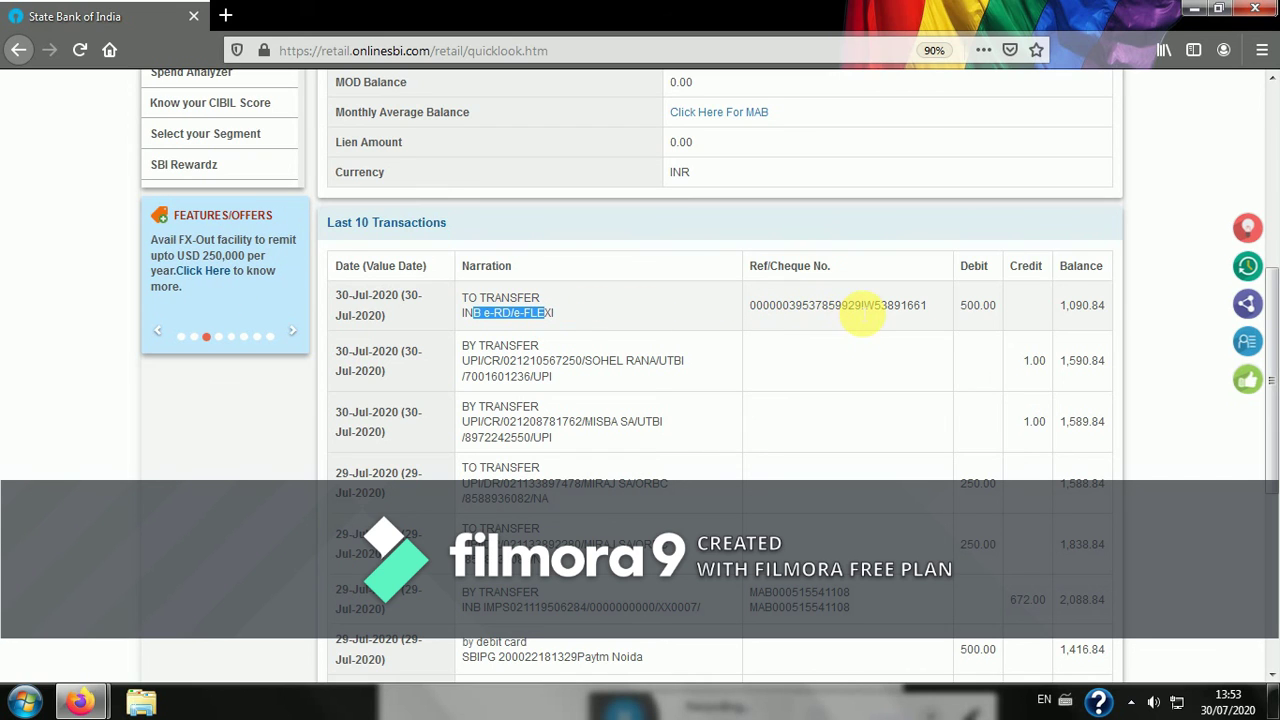
{"action": "left_click_drag", "start_coordinate": [864, 310], "coordinate": [765, 311]}
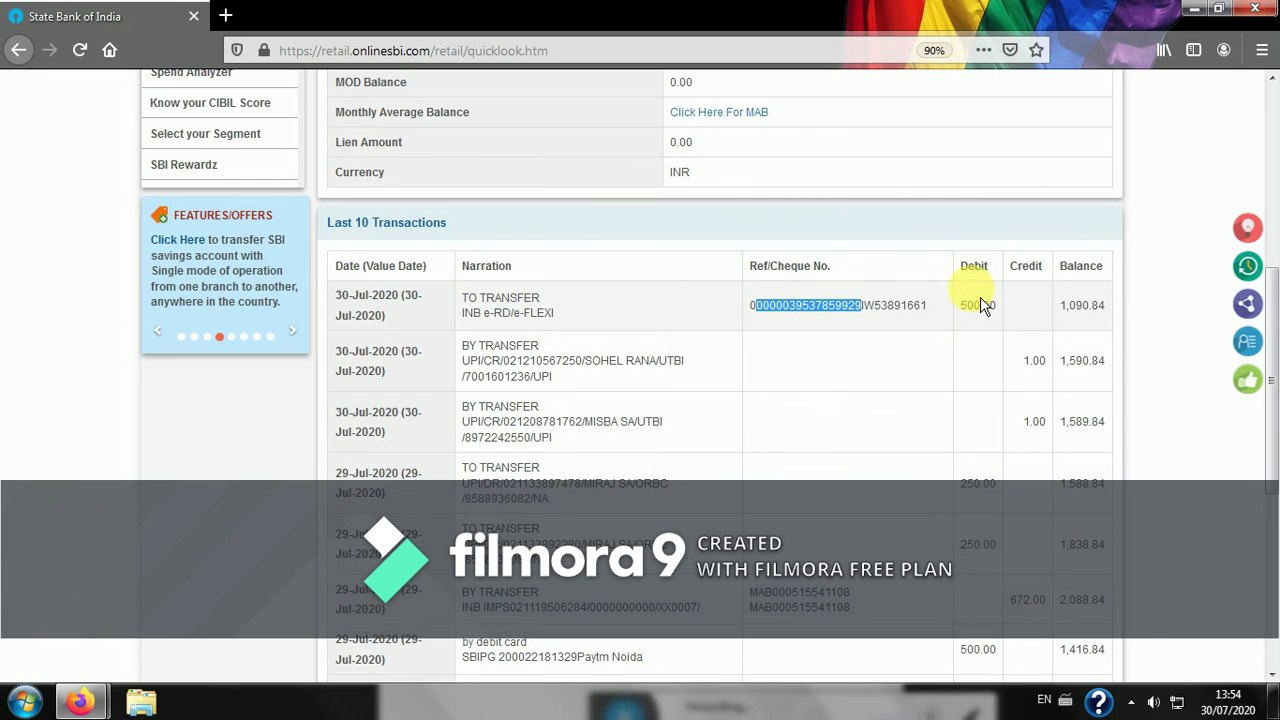
{"action": "double_click", "coordinate": [1080, 305]}
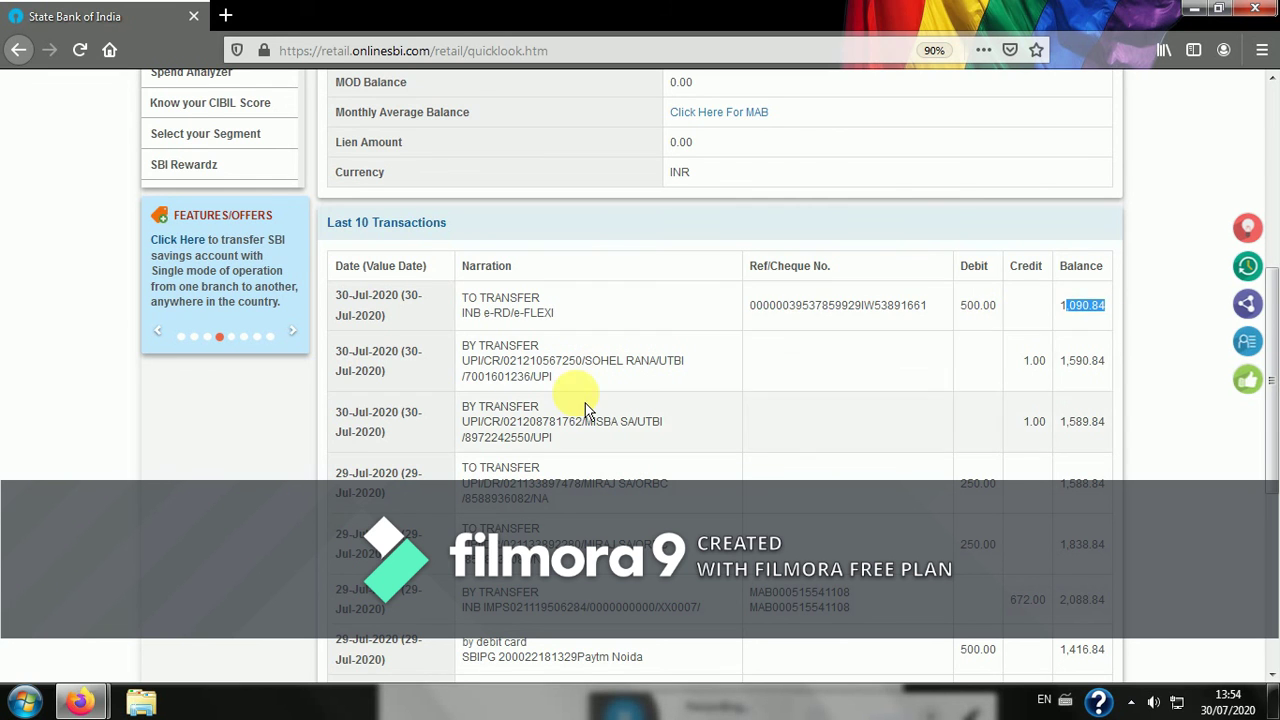
{"action": "scroll", "coordinate": [572, 430], "scroll_direction": "up", "scroll_amount": 5}
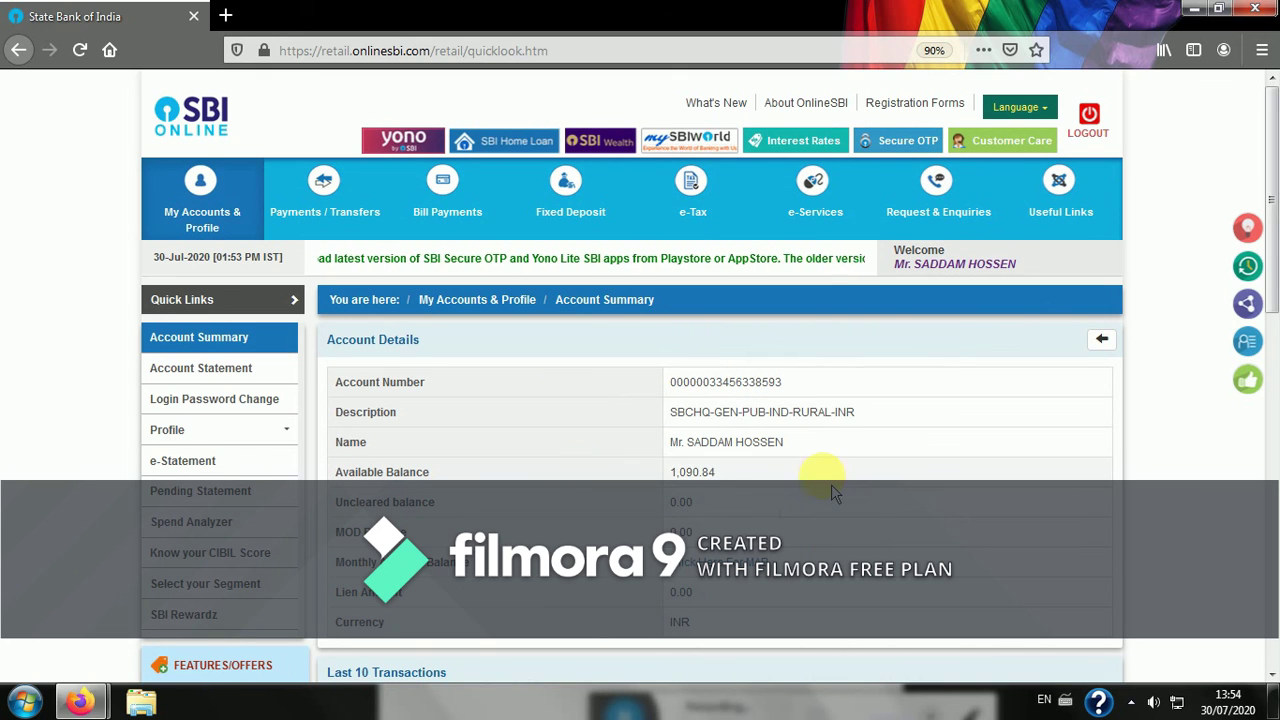
{"action": "scroll", "coordinate": [493, 462], "scroll_direction": "down", "scroll_amount": 1}
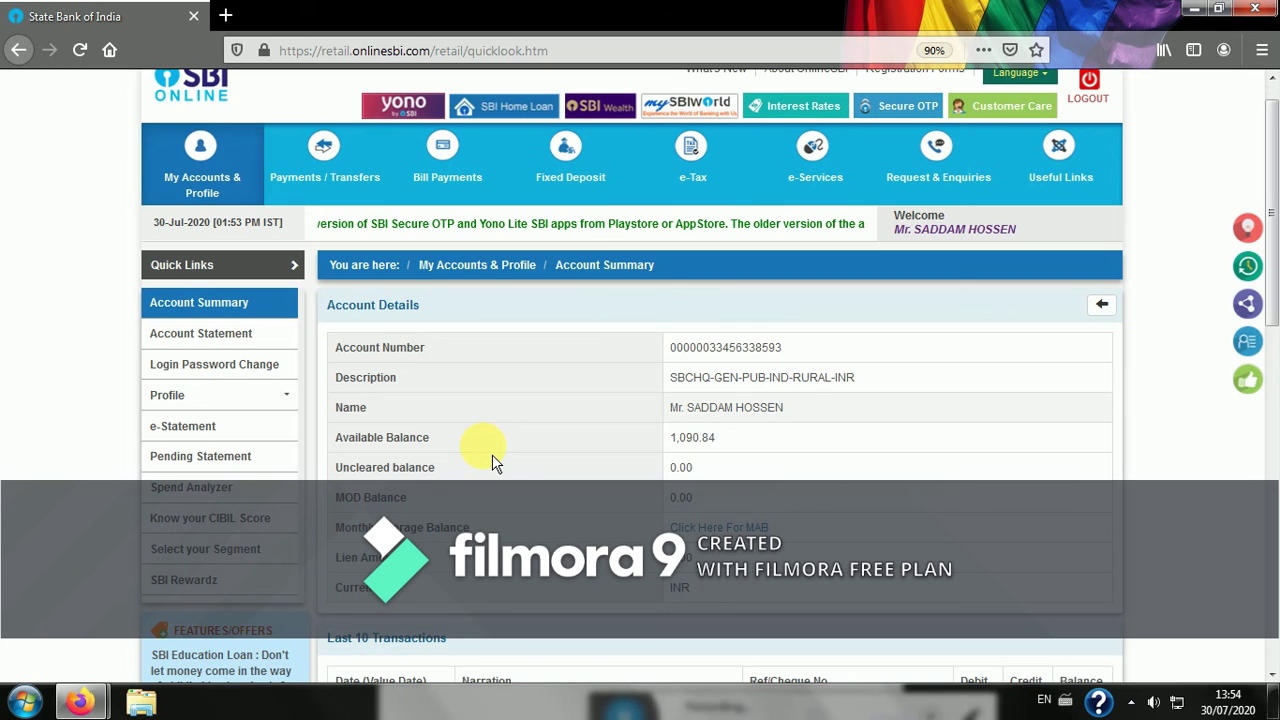
{"action": "scroll", "coordinate": [492, 462], "scroll_direction": "up", "scroll_amount": 1}
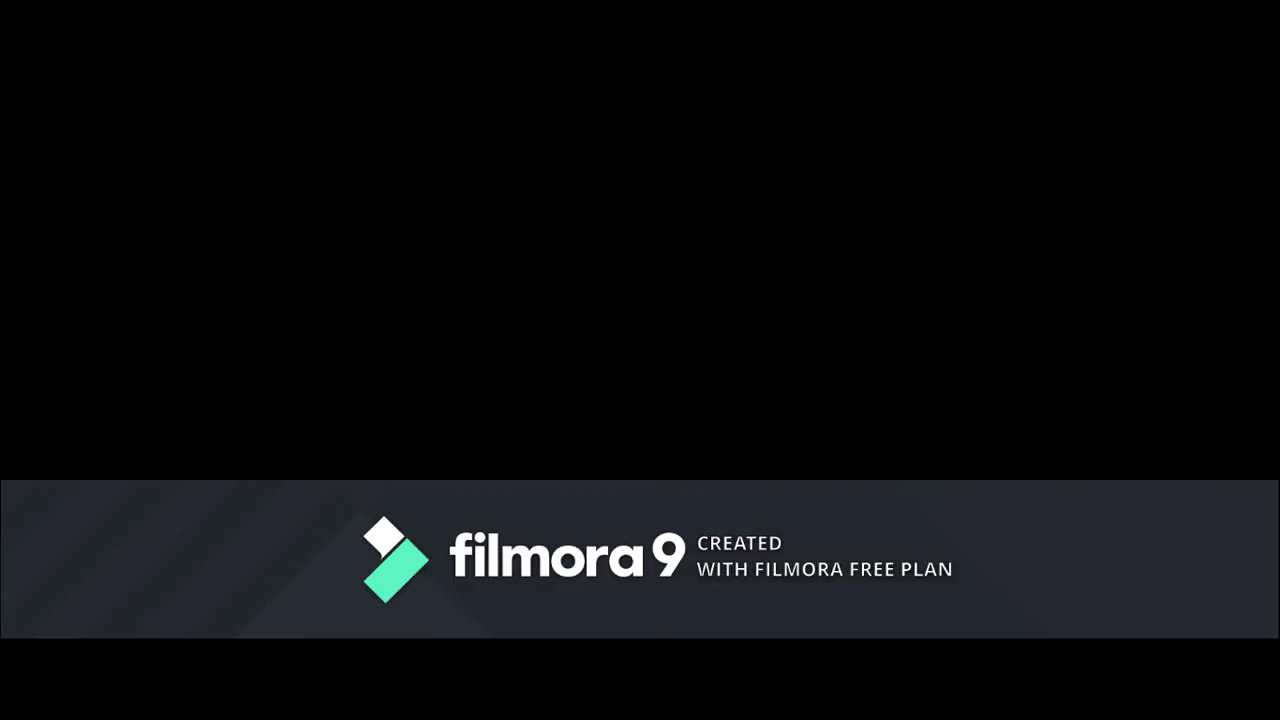